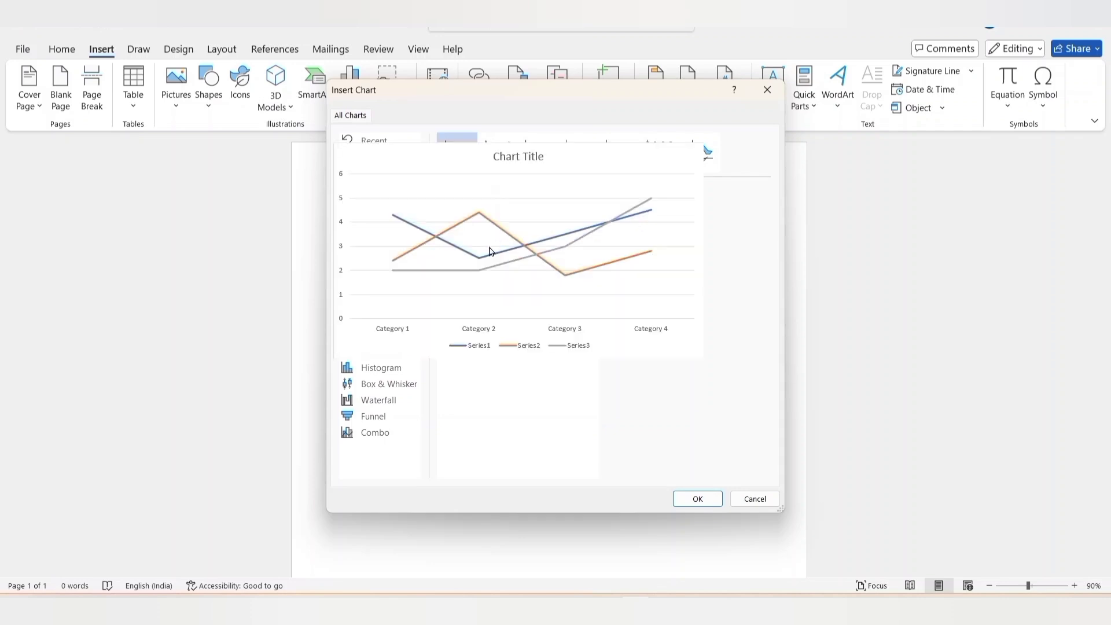
- Compare the Bar, Area and Pie of Pie chart types, then choose the 3-D Pie subtype
click(368, 208)
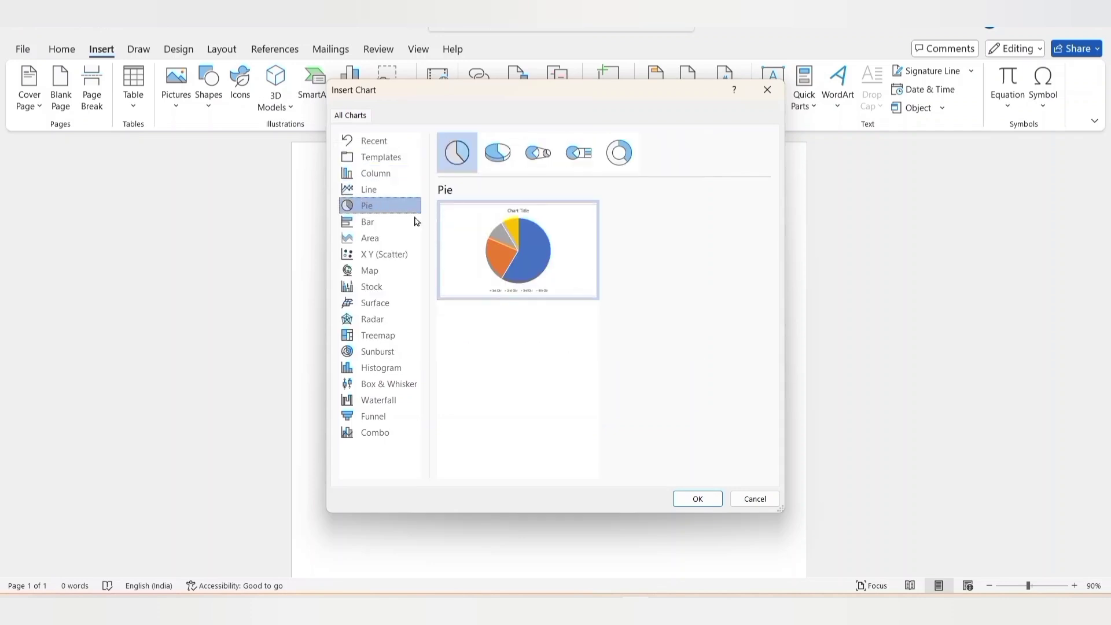
click(365, 226)
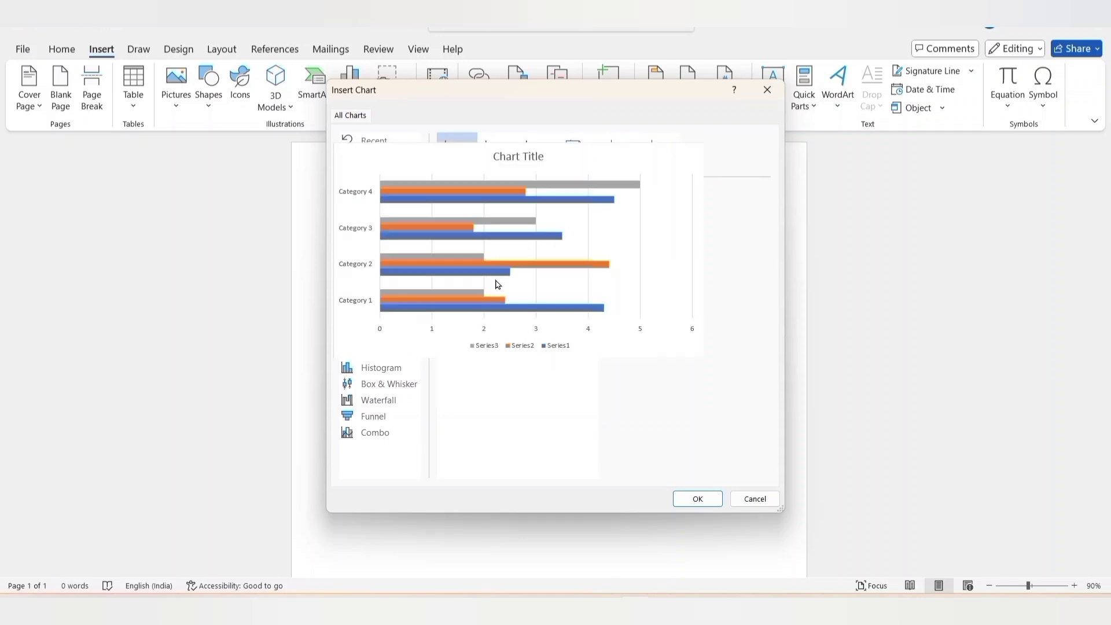
click(370, 237)
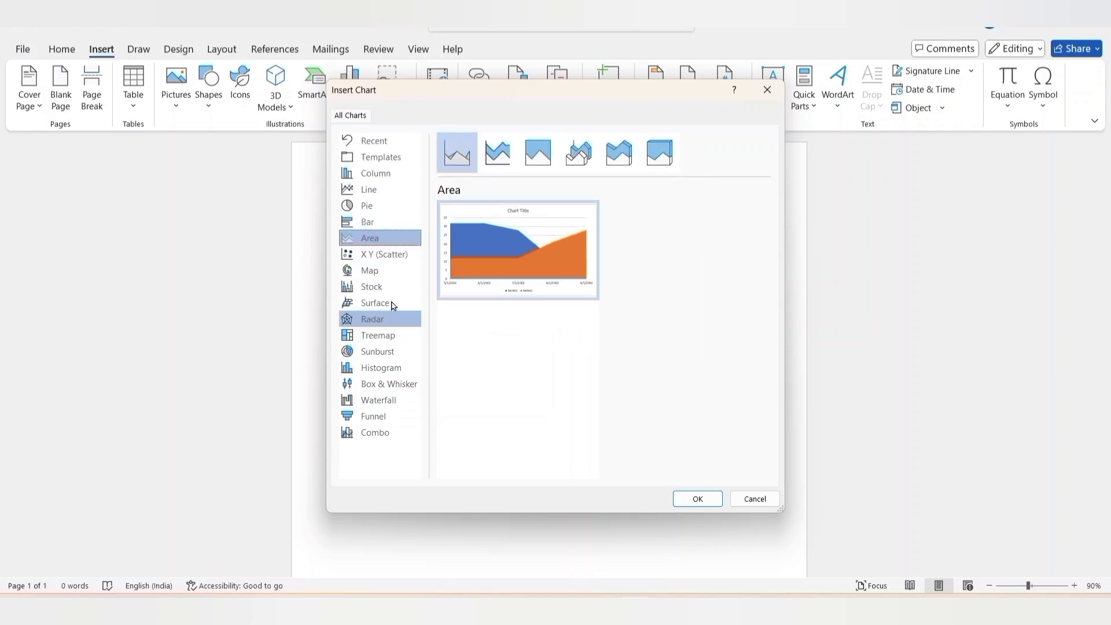
click(373, 210)
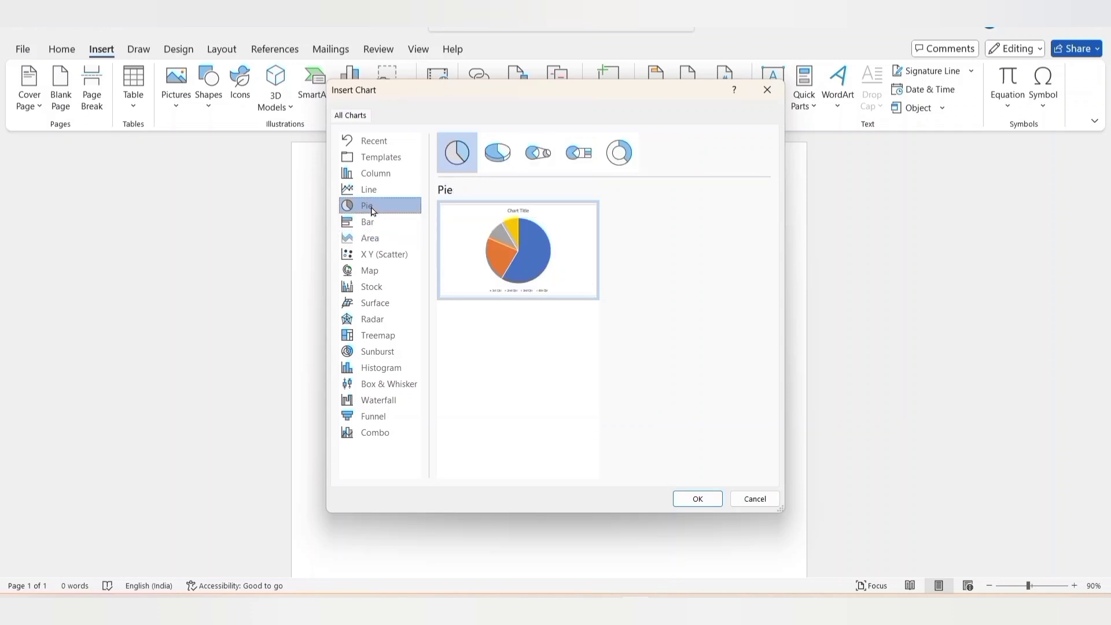
mouse_move(521, 230)
click(498, 155)
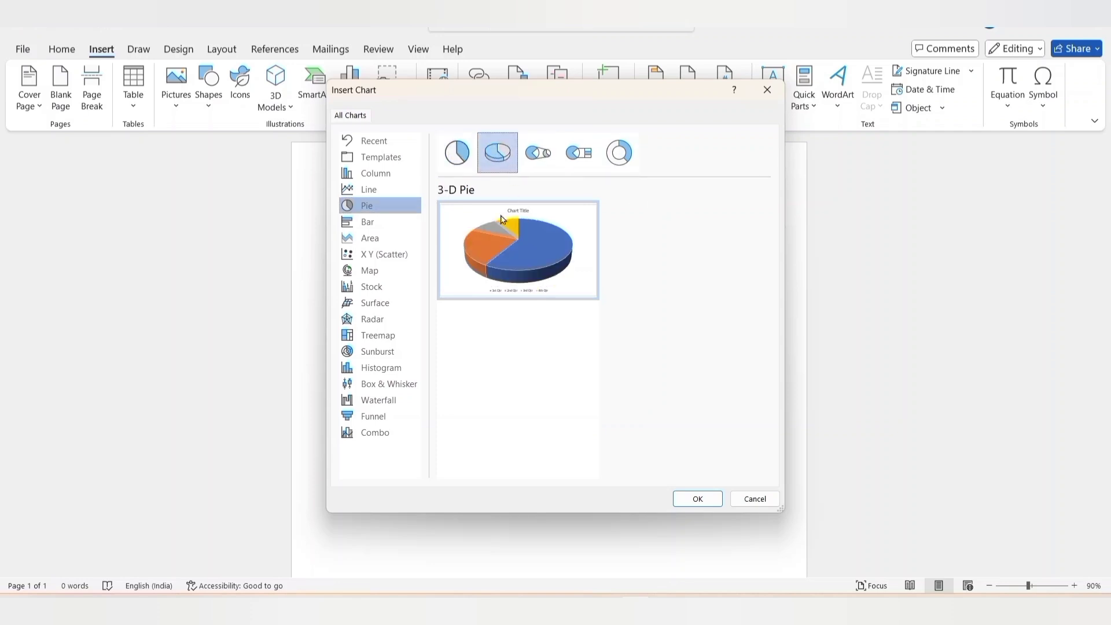
mouse_move(521, 276)
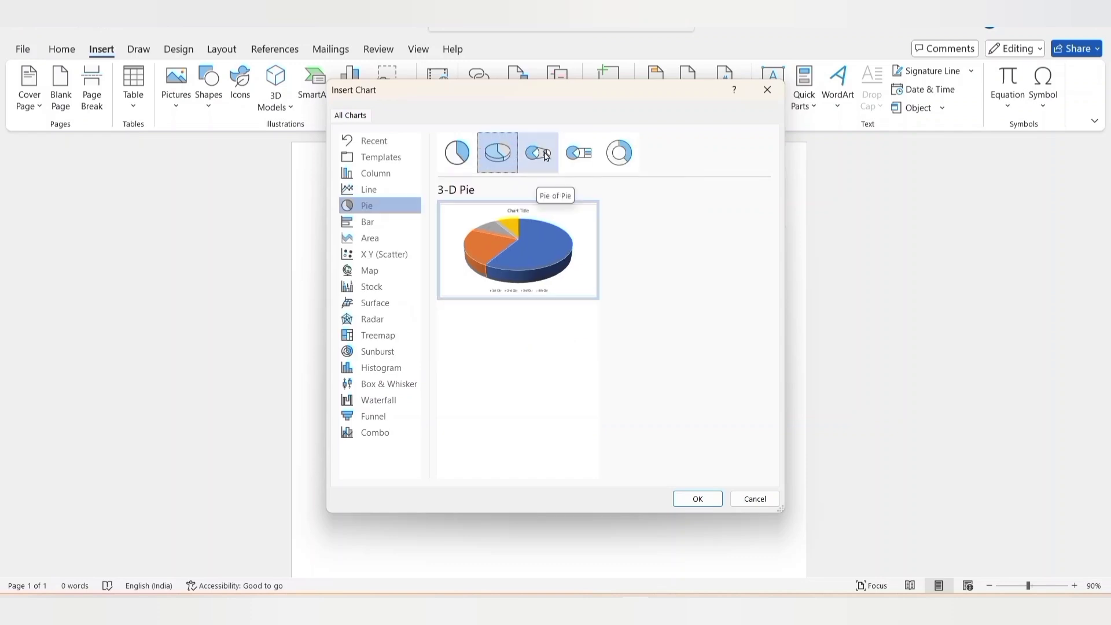
click(544, 155)
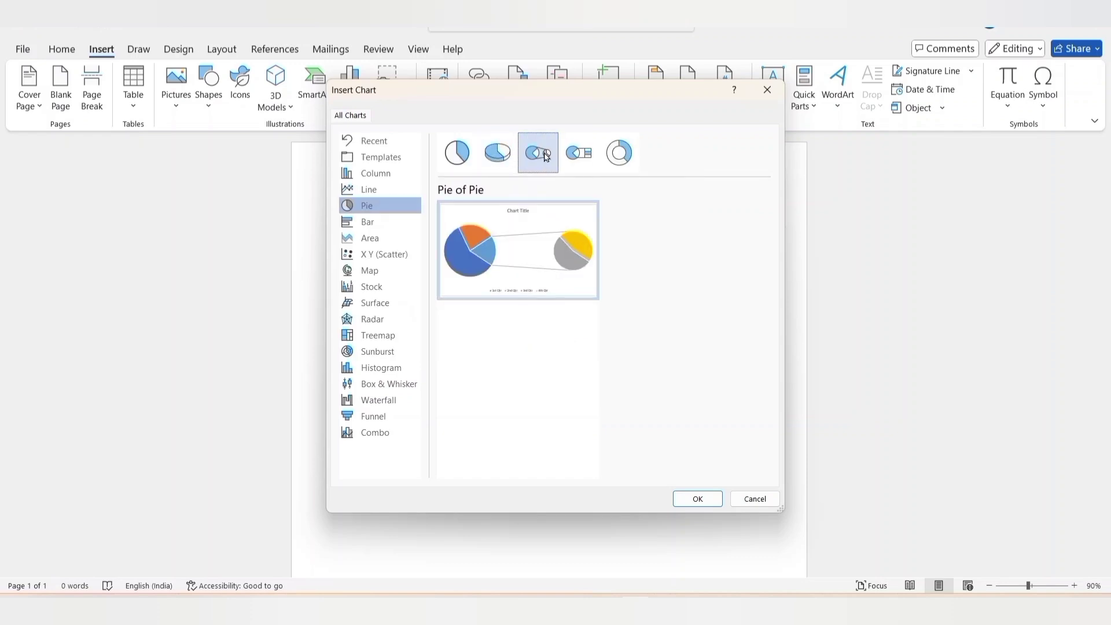
click(499, 150)
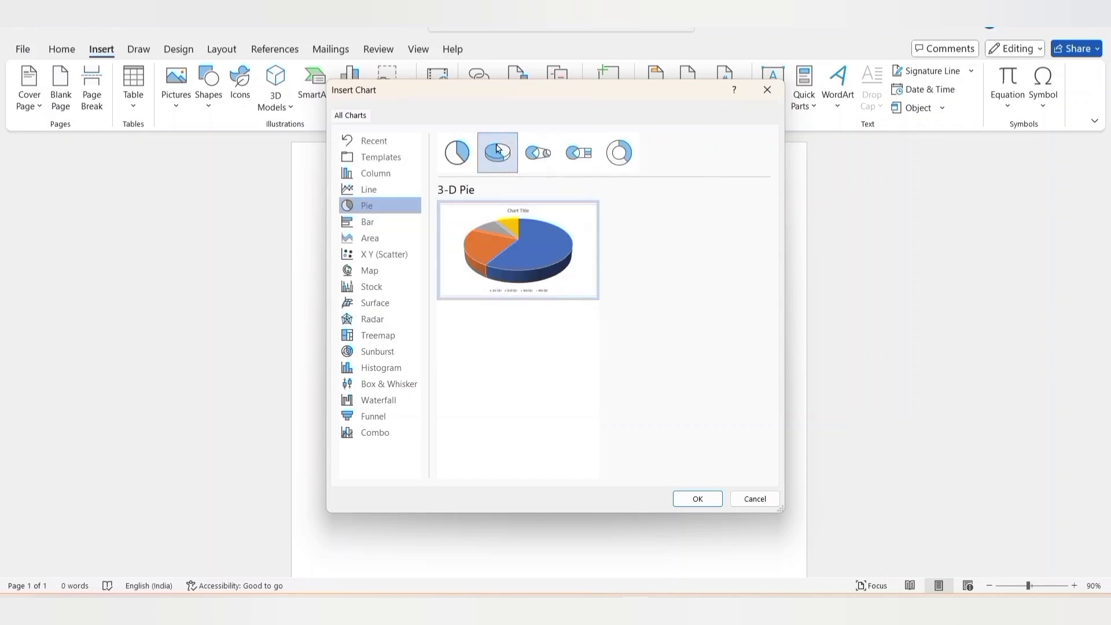
mouse_move(520, 264)
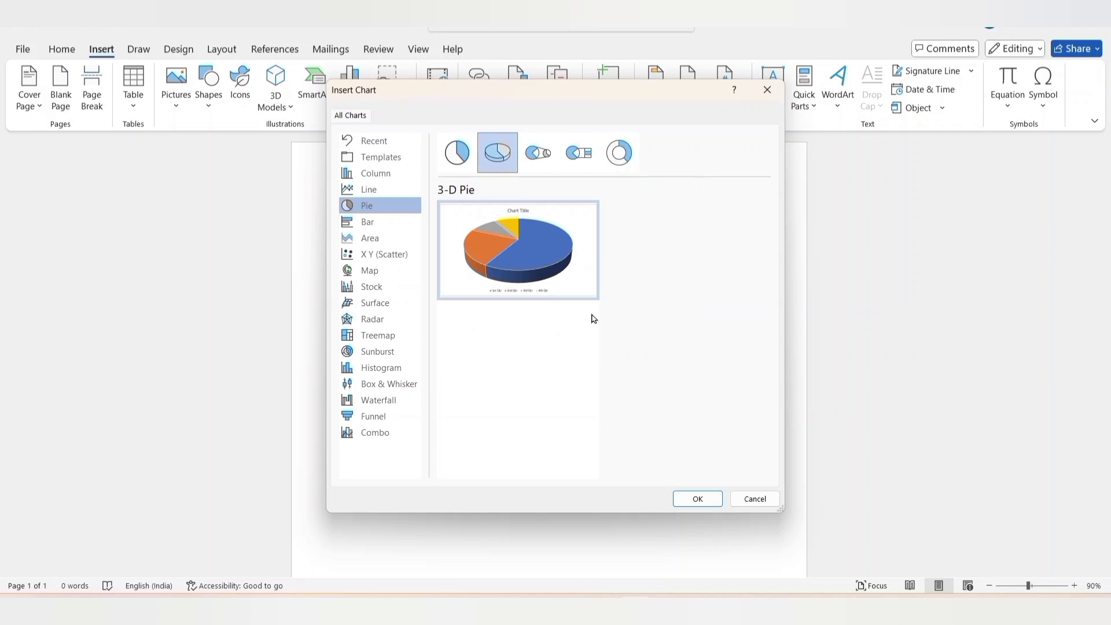
- Insert the 3-D Pie chart and drag its data sheet to the upper left of the page
click(698, 500)
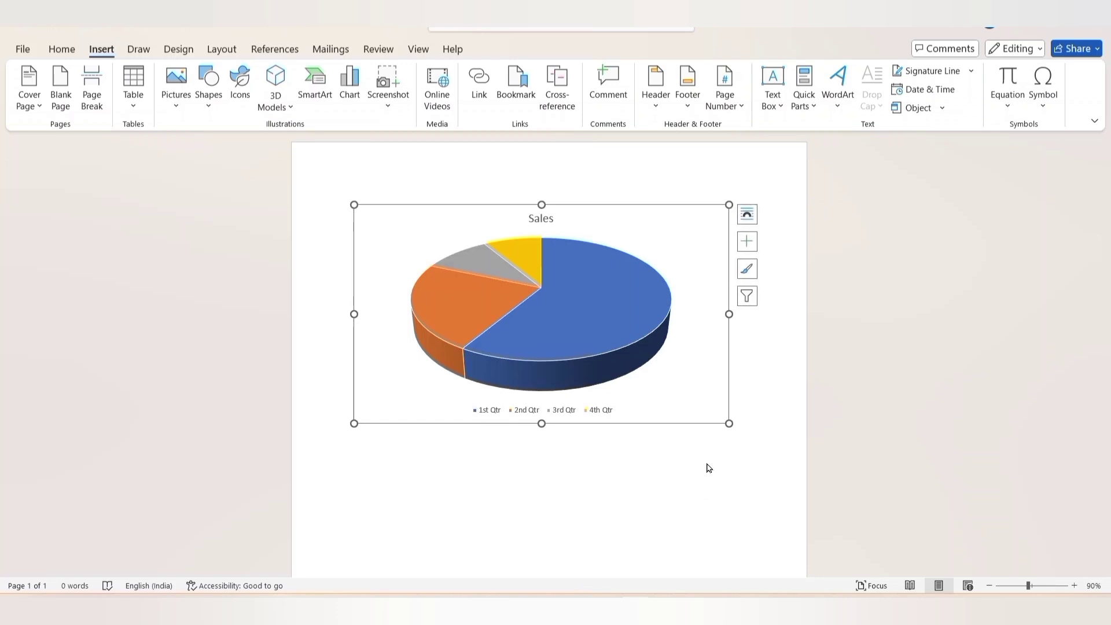
click(570, 307)
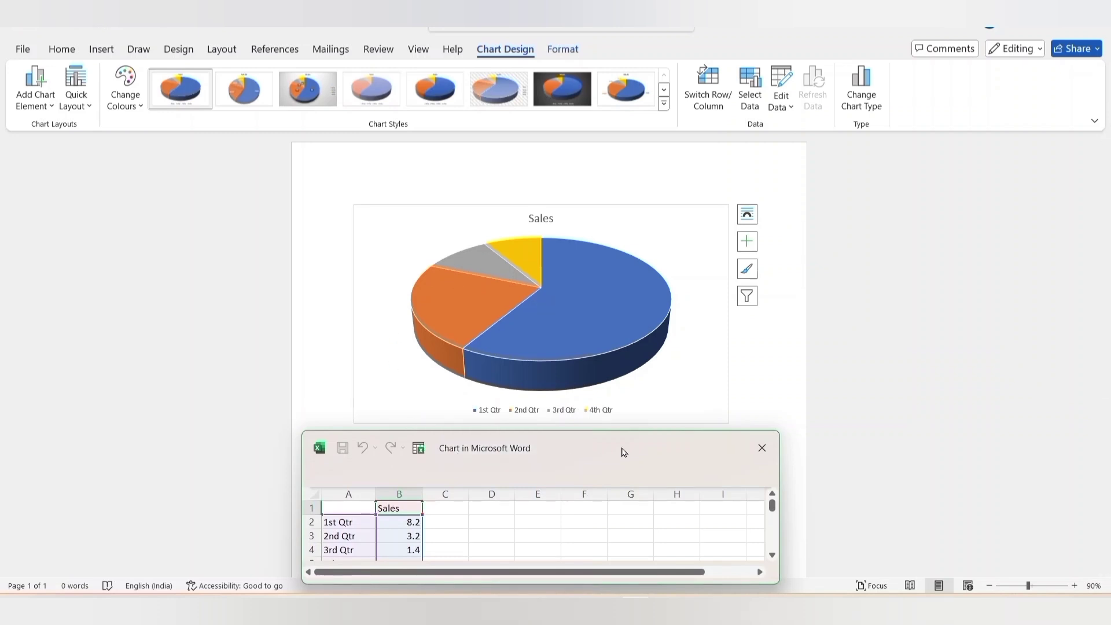
drag(619, 449, 636, 413)
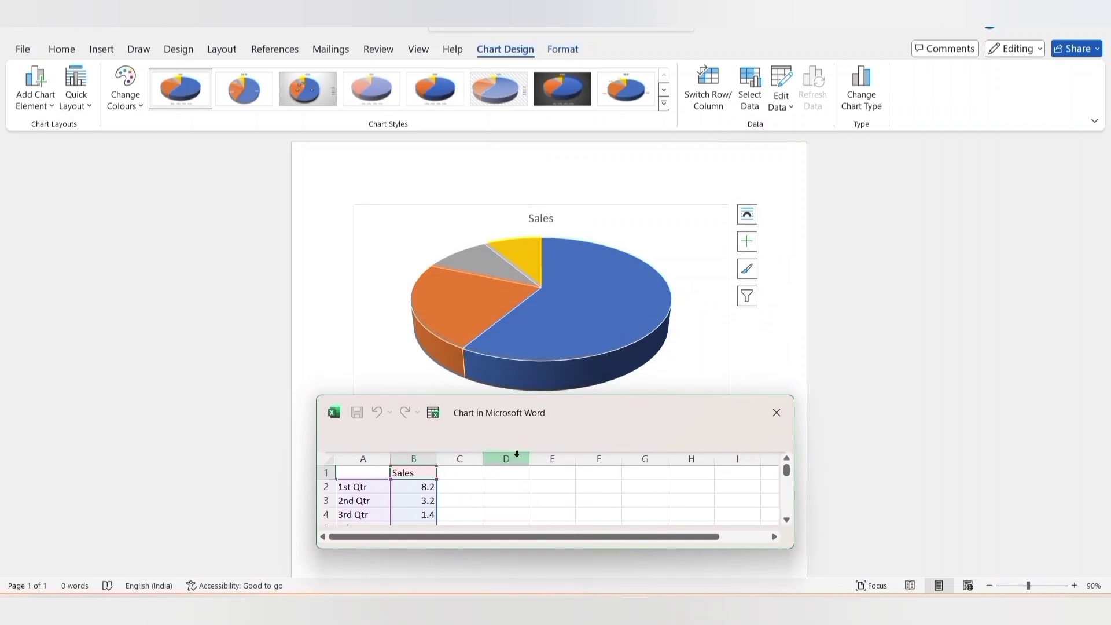
drag(622, 426, 347, 171)
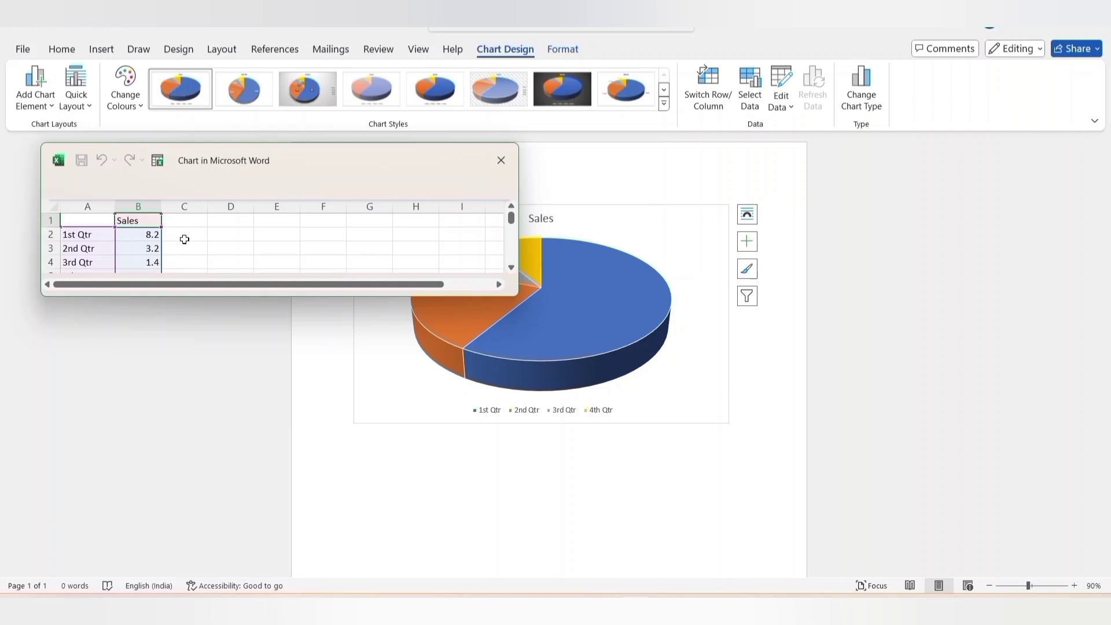
- Rename the B1 series to Employees and shift the data sheet off the chart
double_click(140, 220)
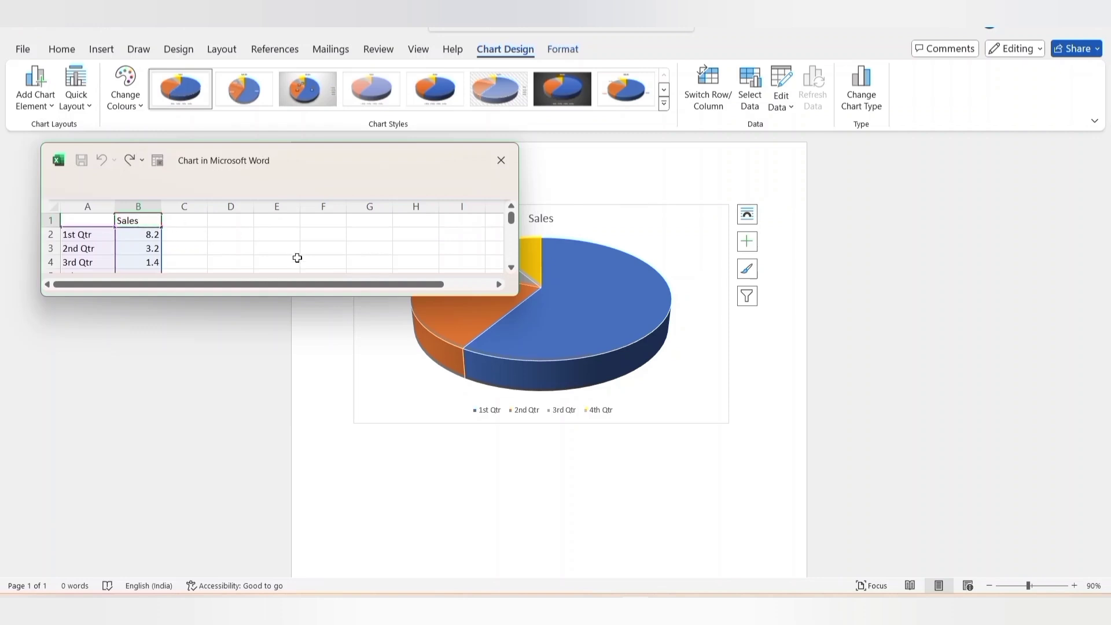
key(BackSpace)
key(BackSpace)
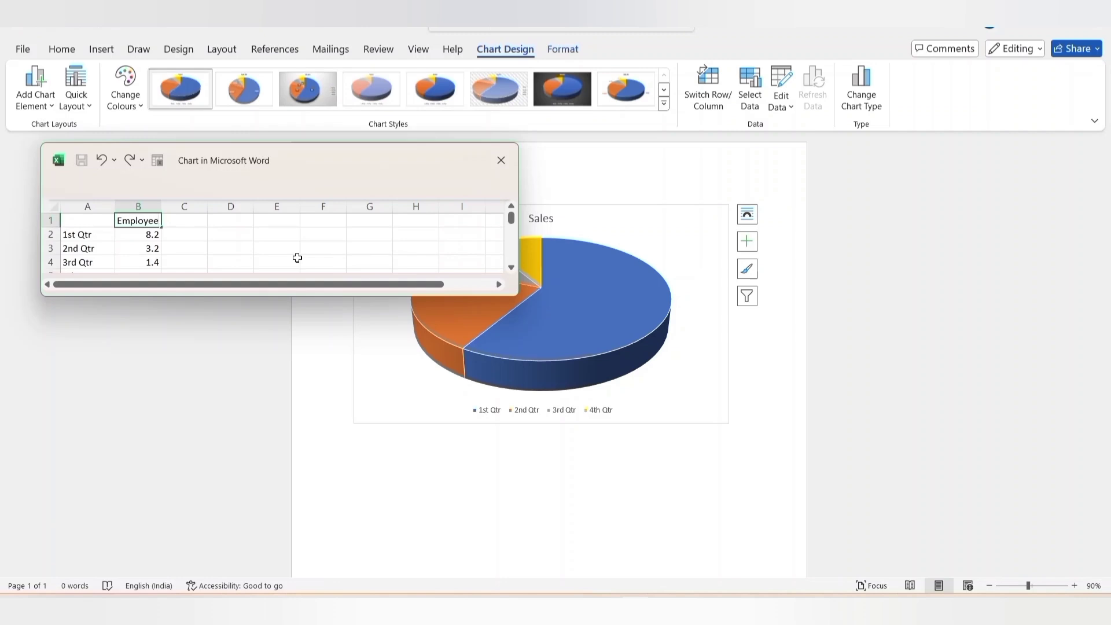
text(Employees)
click(332, 248)
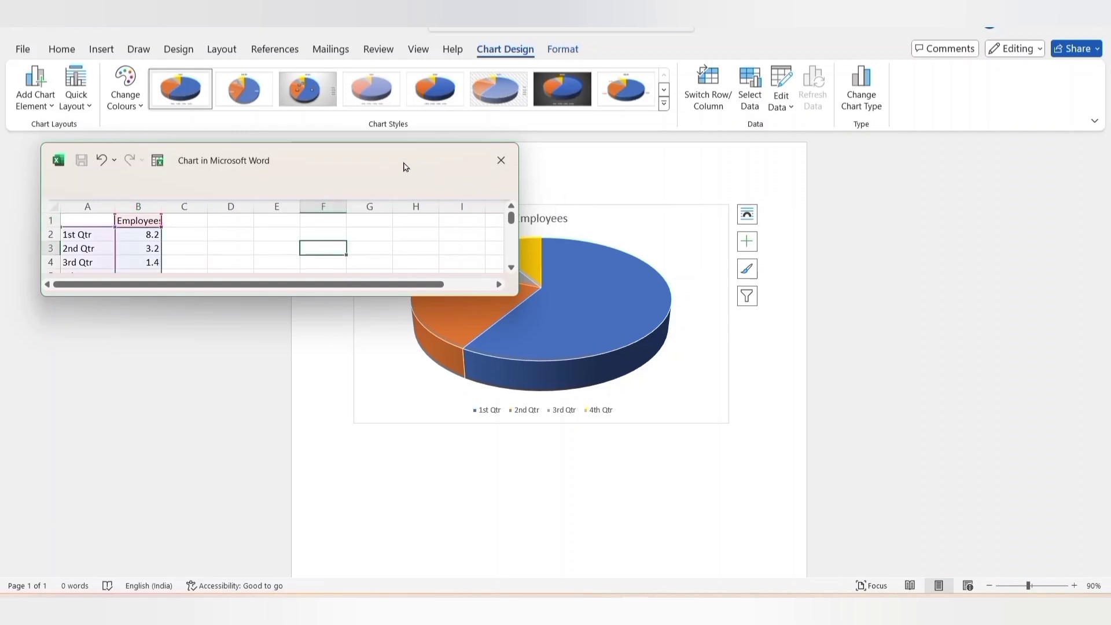
drag(404, 166, 438, 159)
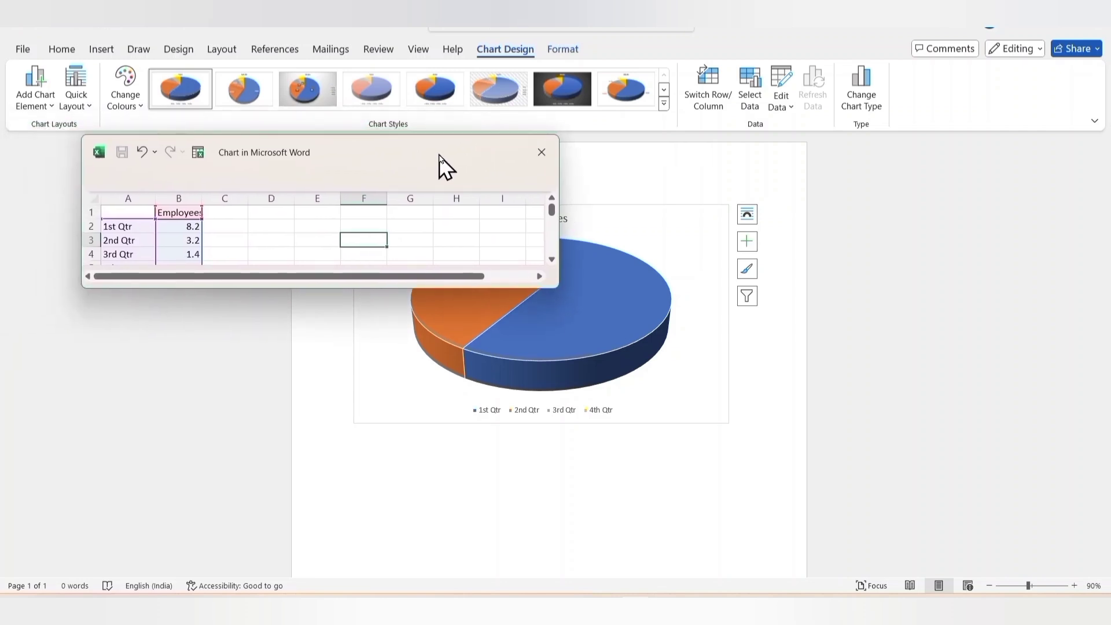
- Restore the B1 series name to Sales and enlarge the data sheet to show rows 5–8
click(184, 212)
key(BackSpace)
text(Sal)
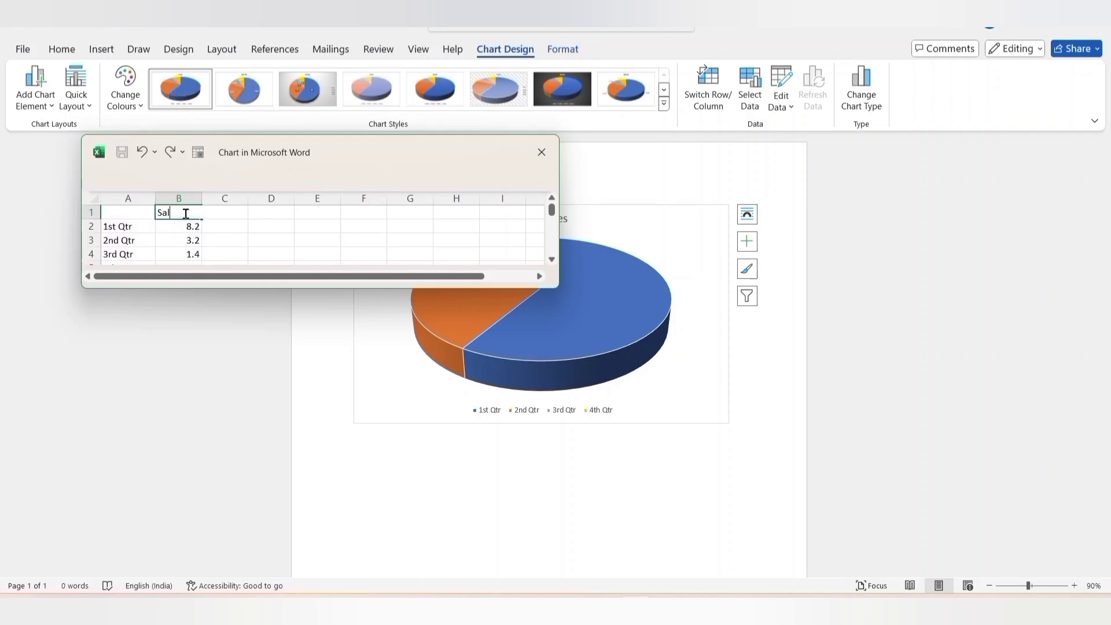
click(124, 228)
drag(373, 160, 338, 158)
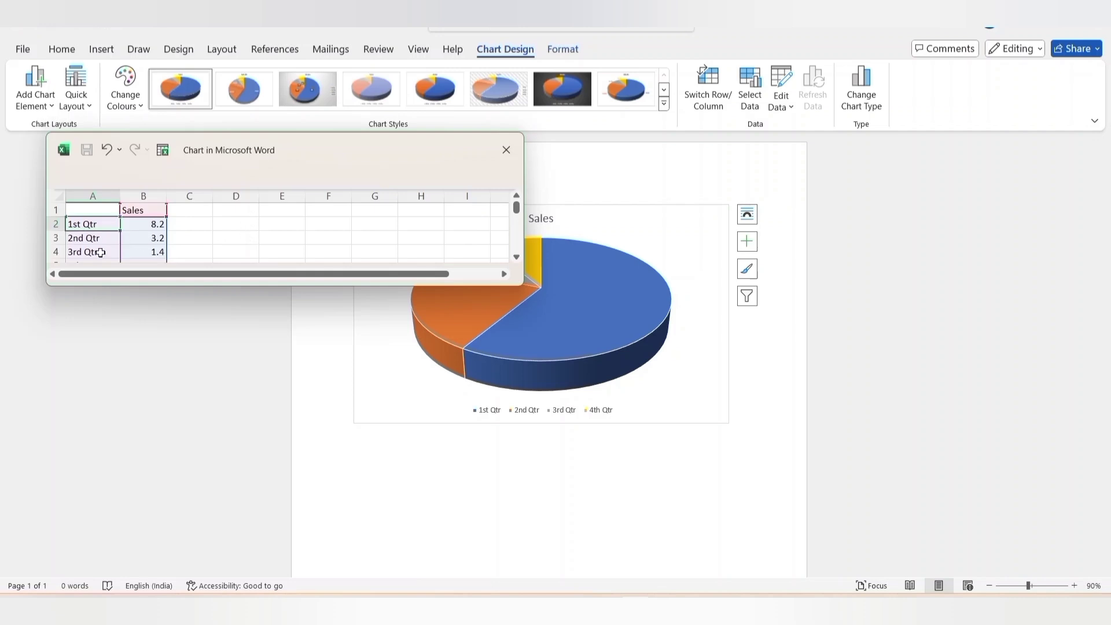
drag(231, 288, 229, 343)
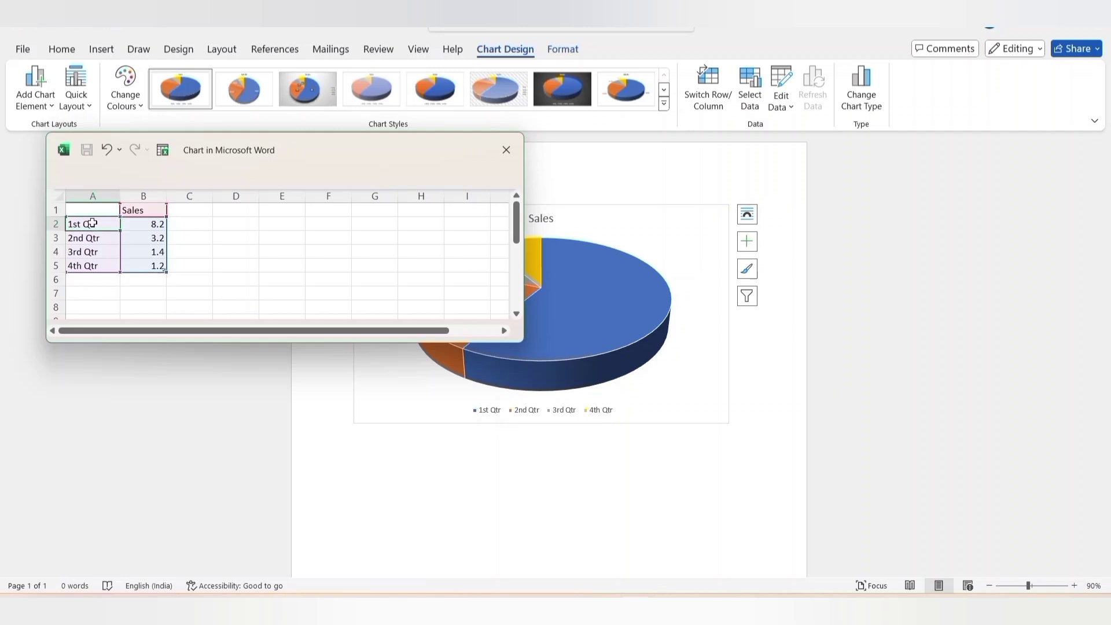
- Enter Jan, Feb, Mar and Apr as the category labels in cells A2 to A5
key(ctrl+z)
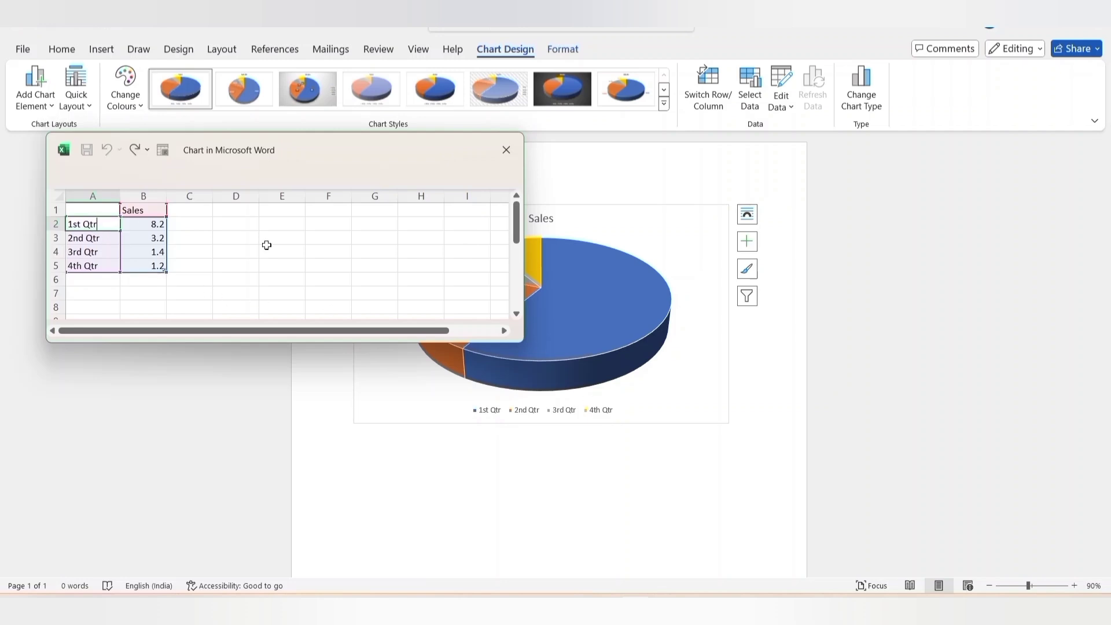
key(BackSpace)
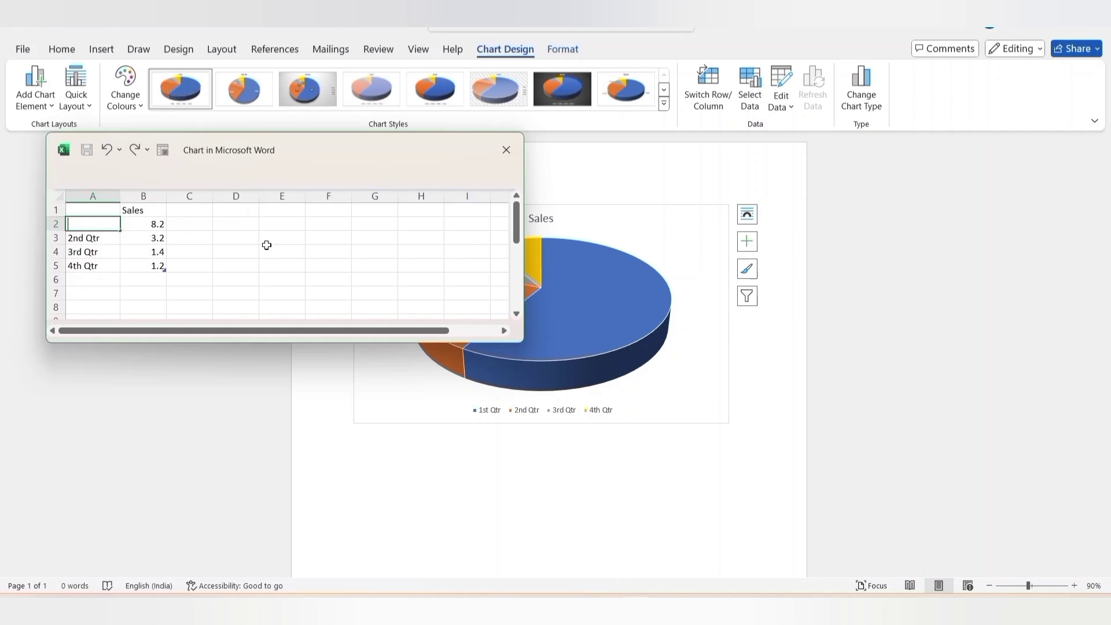
click(106, 236)
text(Feb)
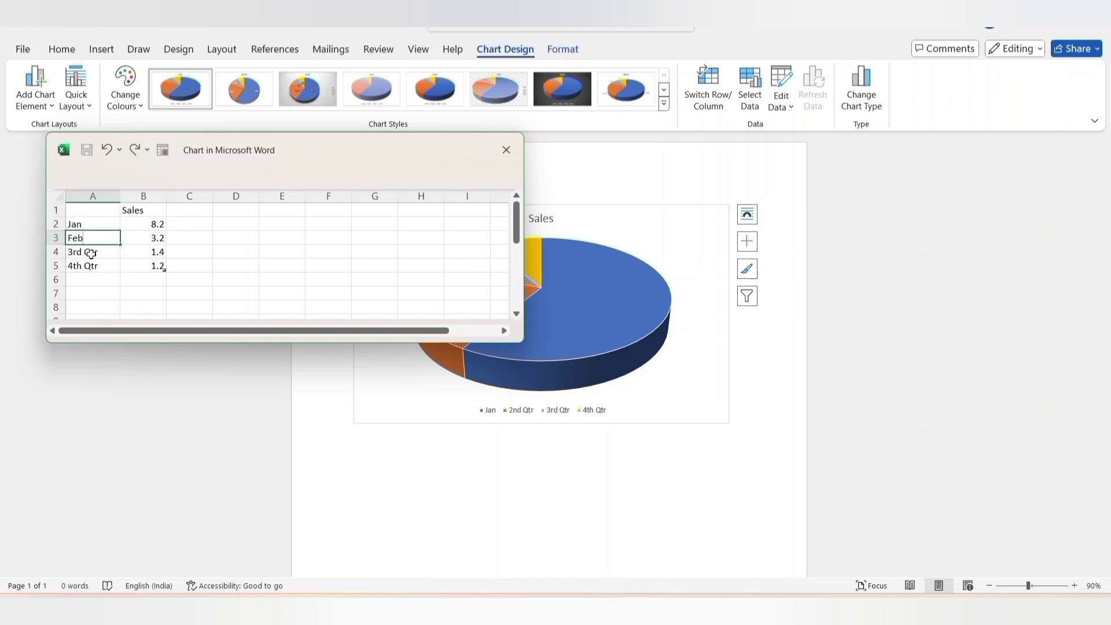
click(91, 252)
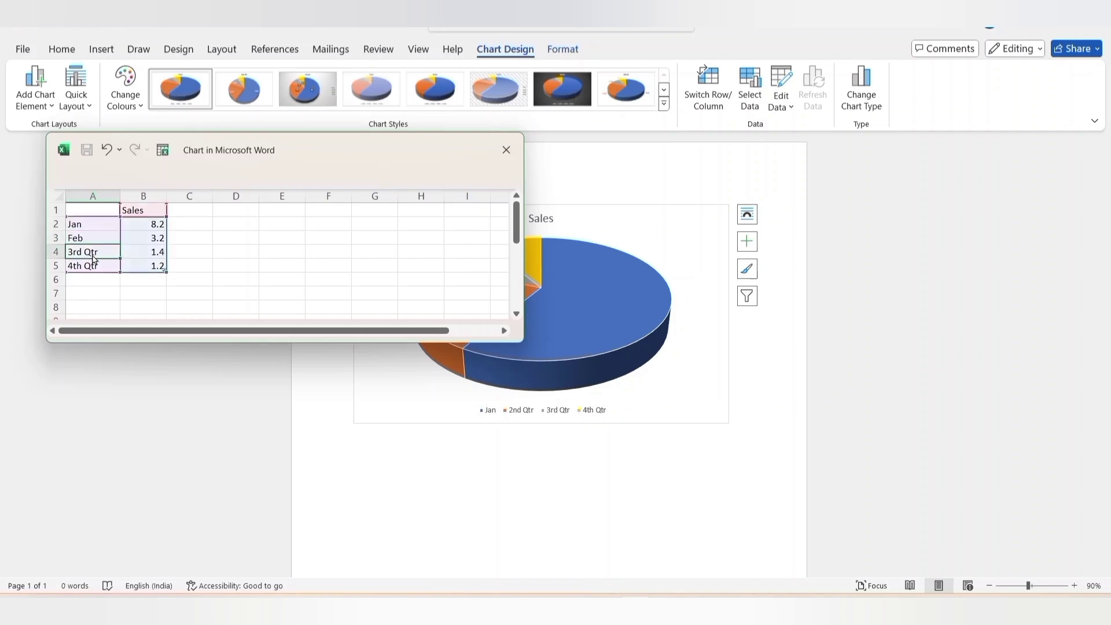
text(Mar)
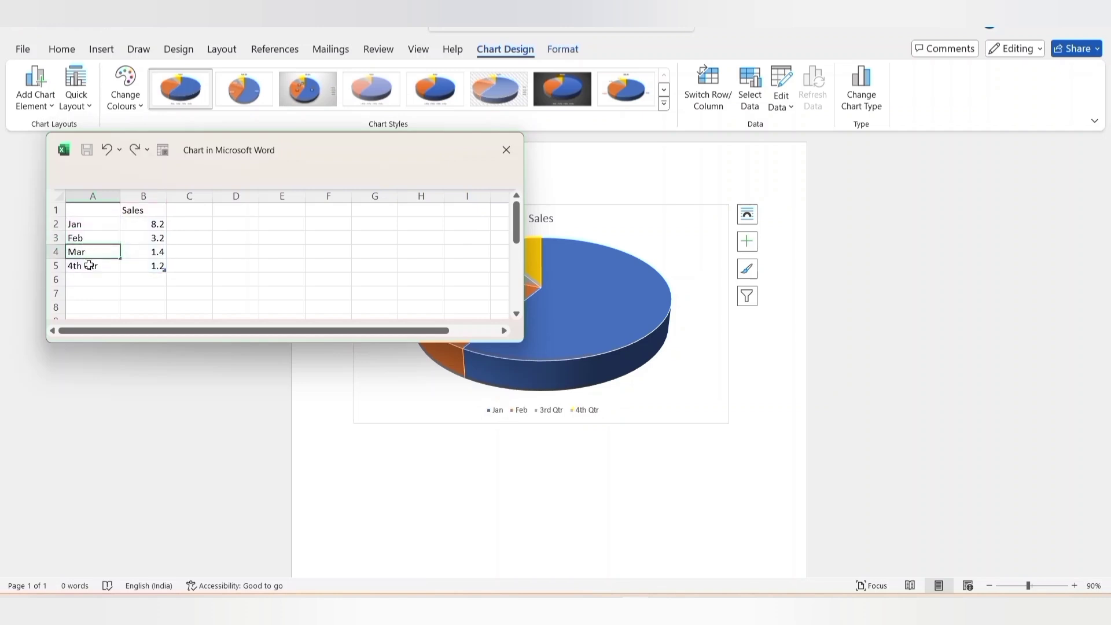
click(90, 265)
text(Apr)
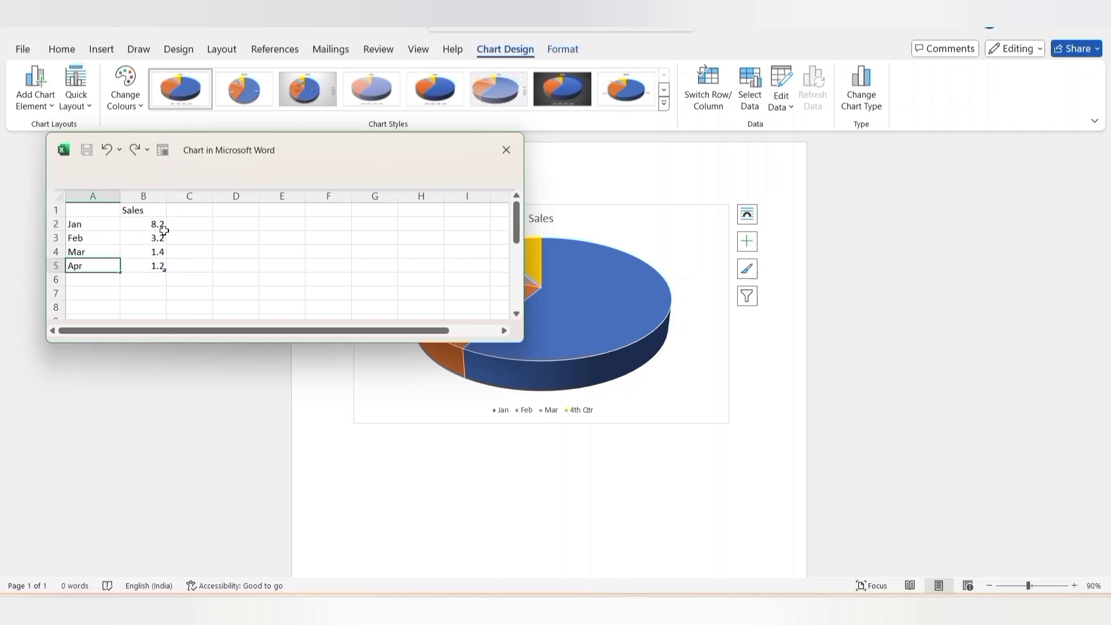
click(250, 218)
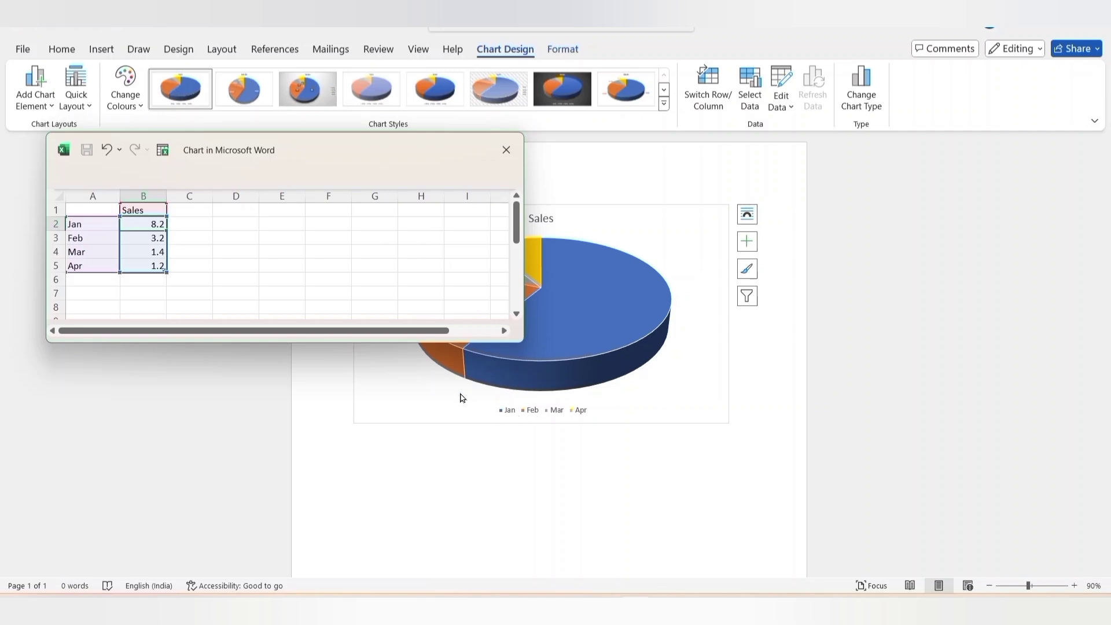
- Enter 20, 30, 10 and 40 as the Sales values in cells B2 to B5
click(146, 225)
key(BackSpace)
text(20)
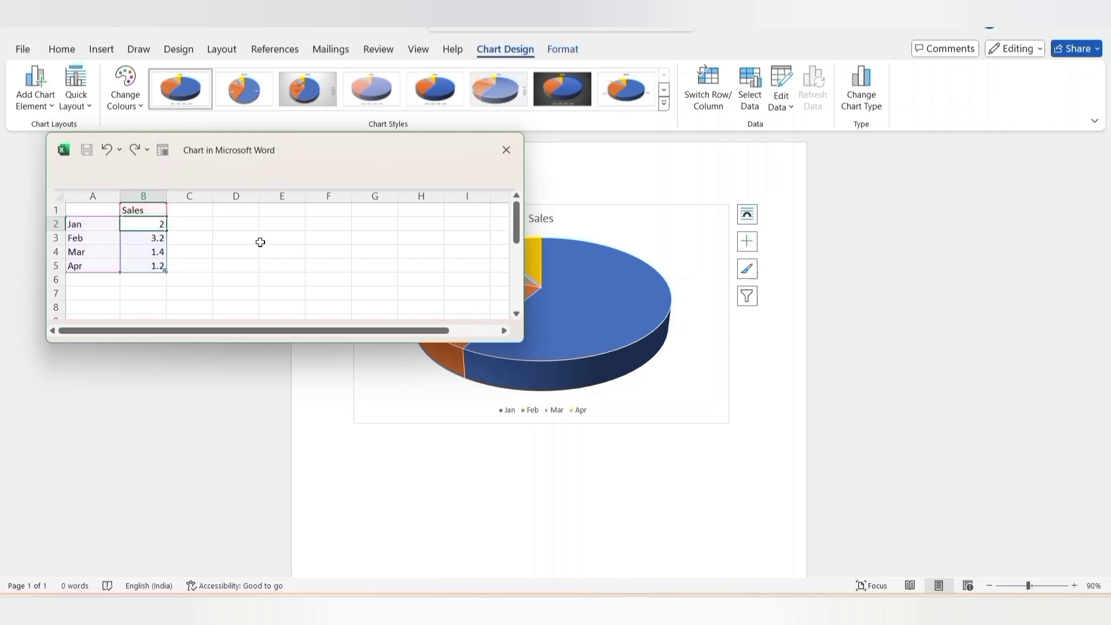
click(154, 242)
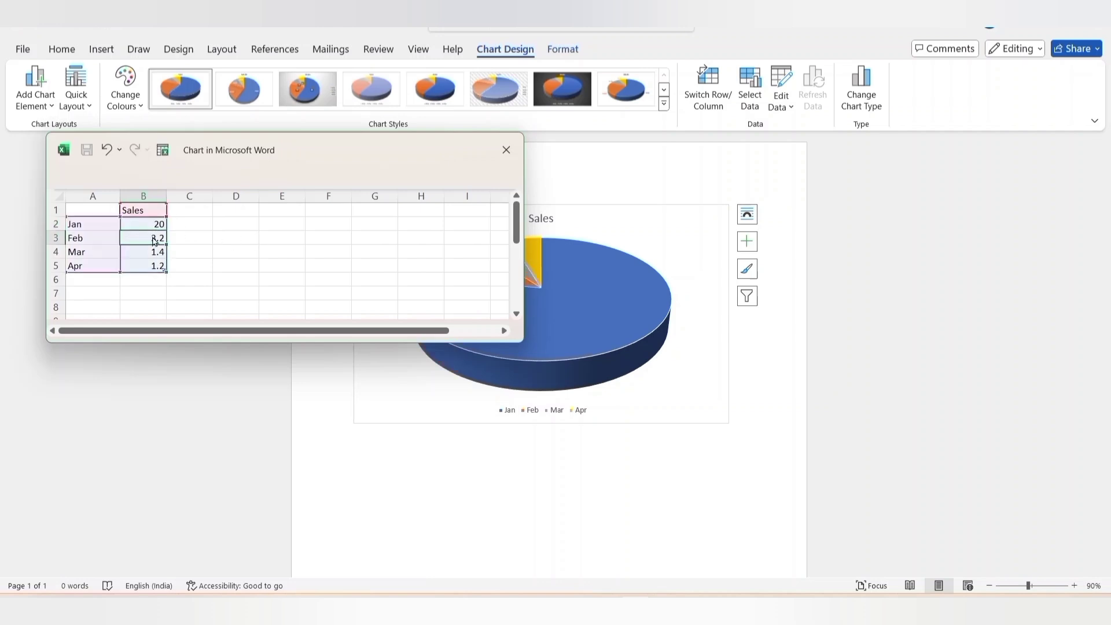
key(BackSpace)
text(30)
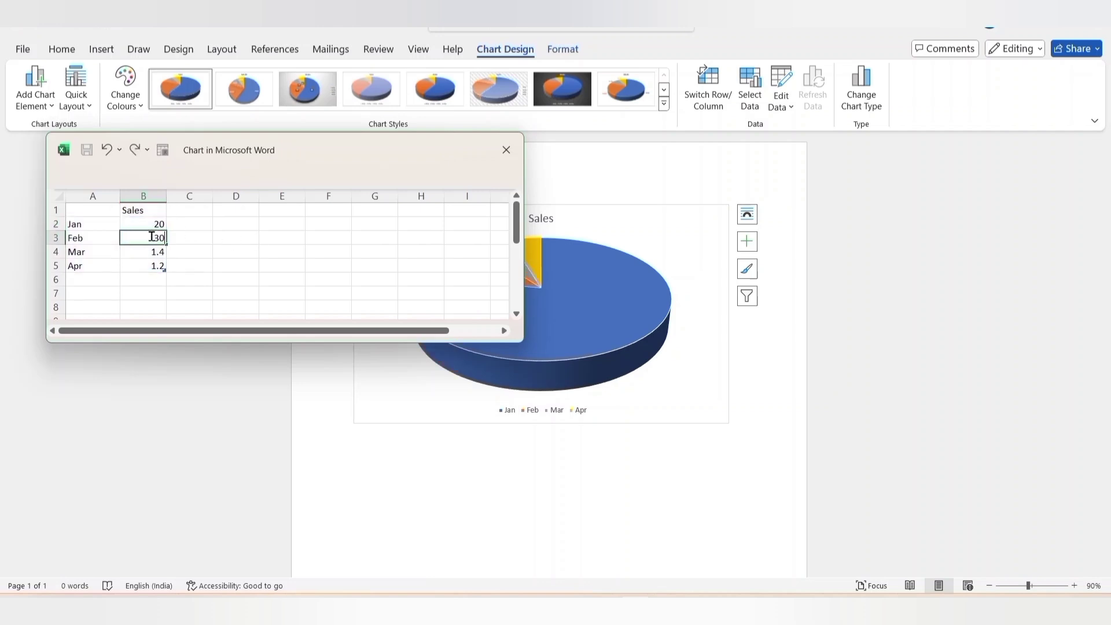
click(152, 253)
key(BackSpace)
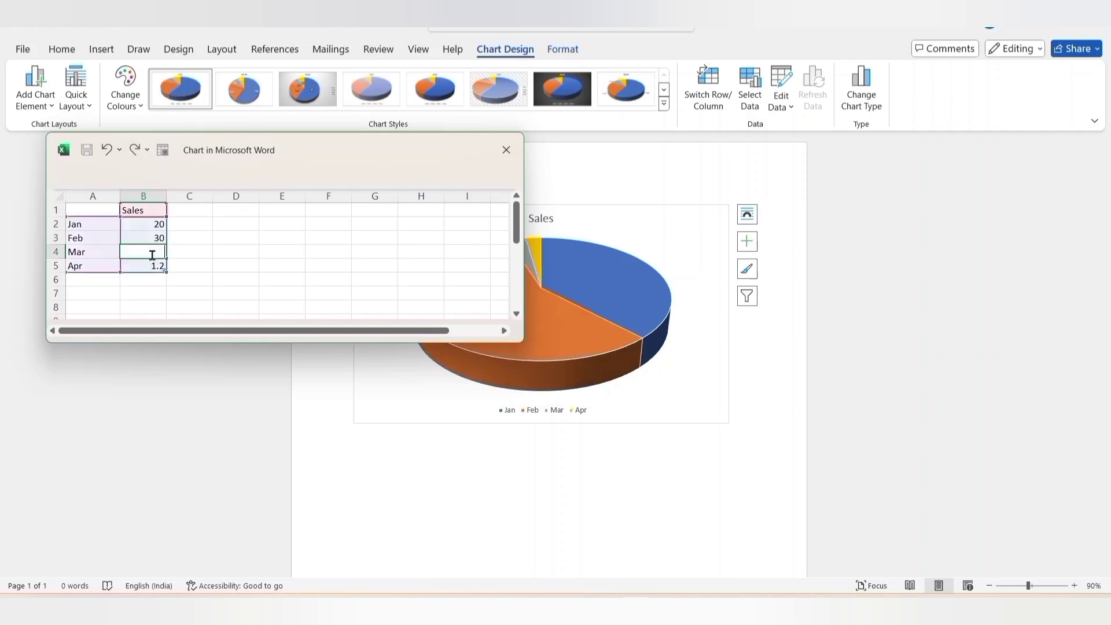
text(10)
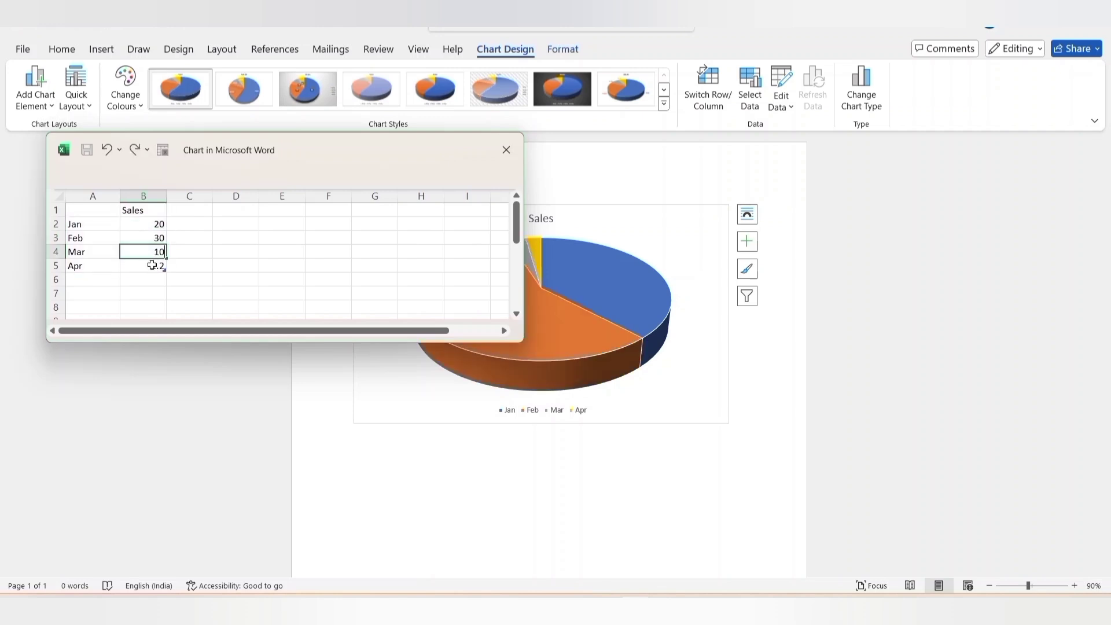
click(154, 268)
key(BackSpace)
text(40)
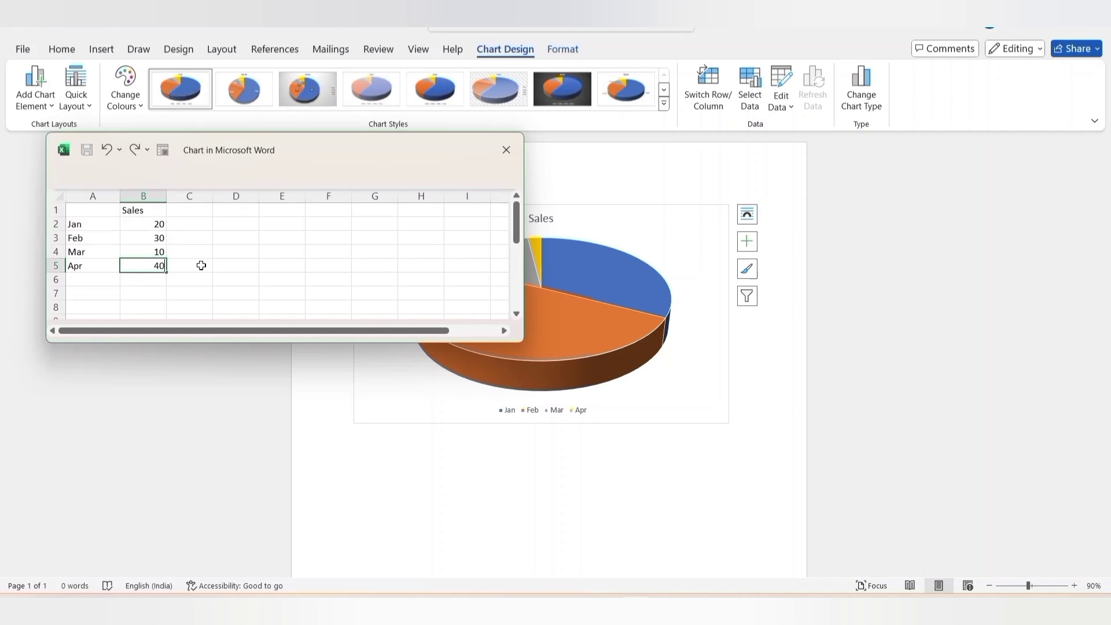
click(201, 263)
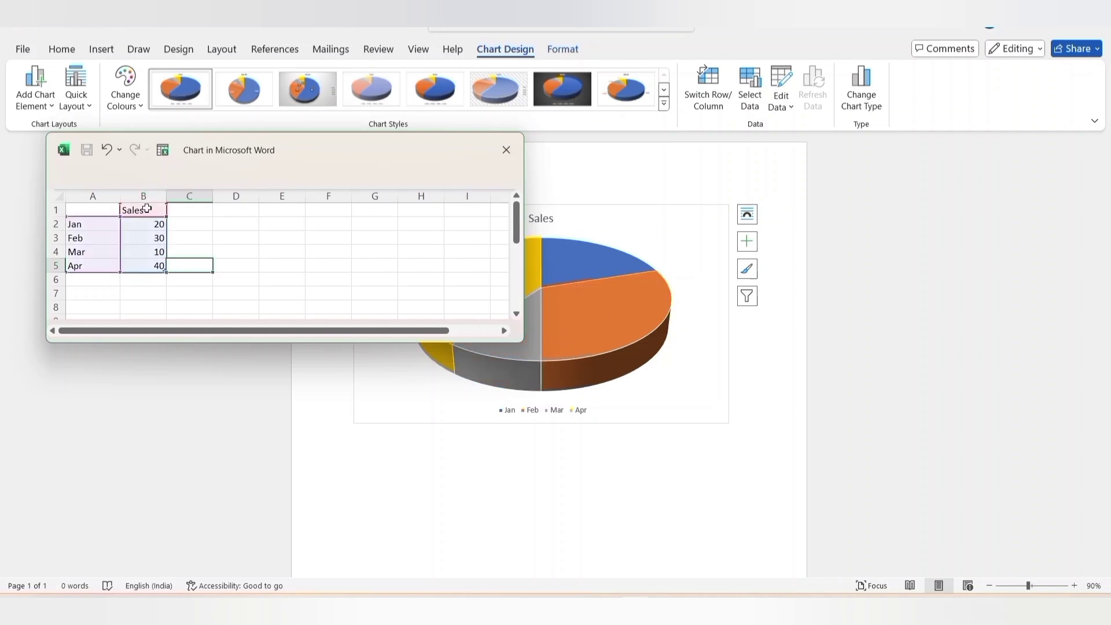
- Close the data sheet and, after trying several chart styles, apply chart Style 3
click(503, 151)
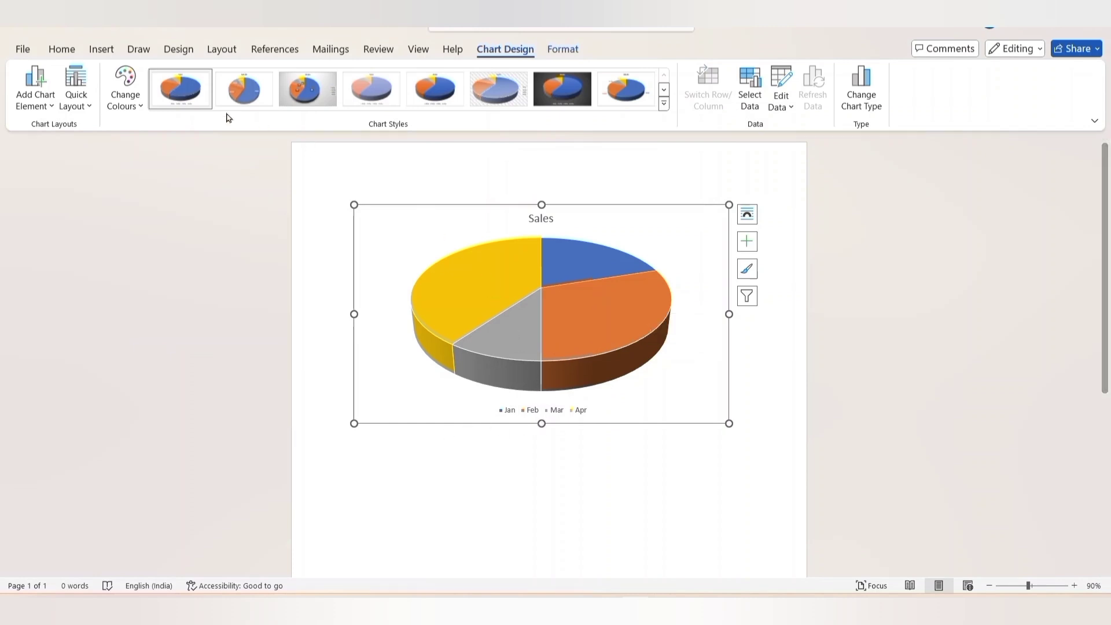
click(248, 86)
click(311, 86)
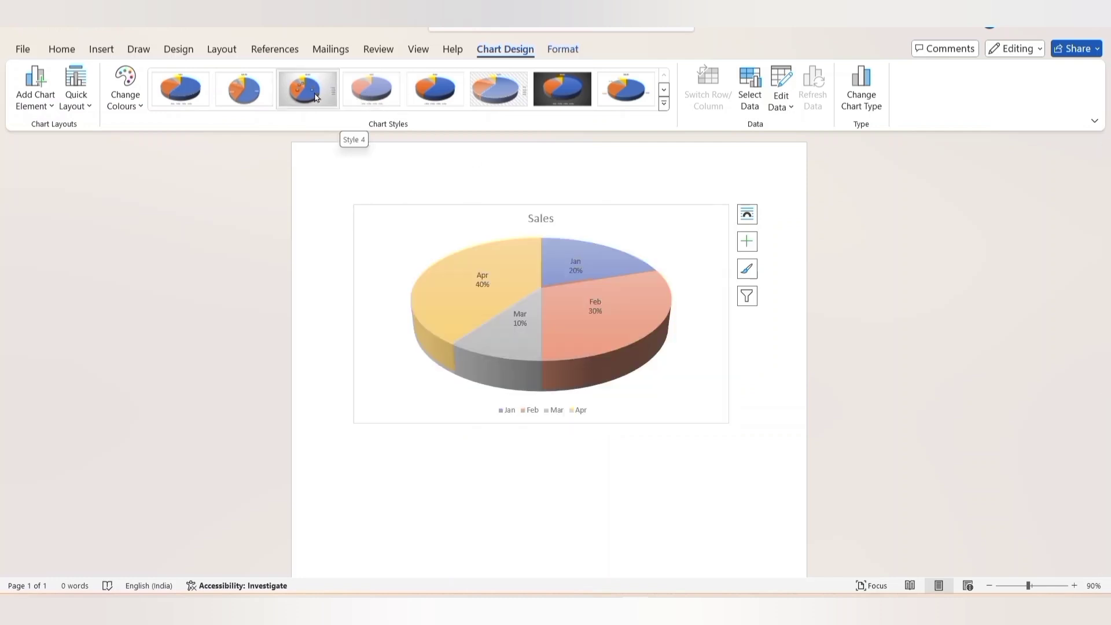
click(492, 312)
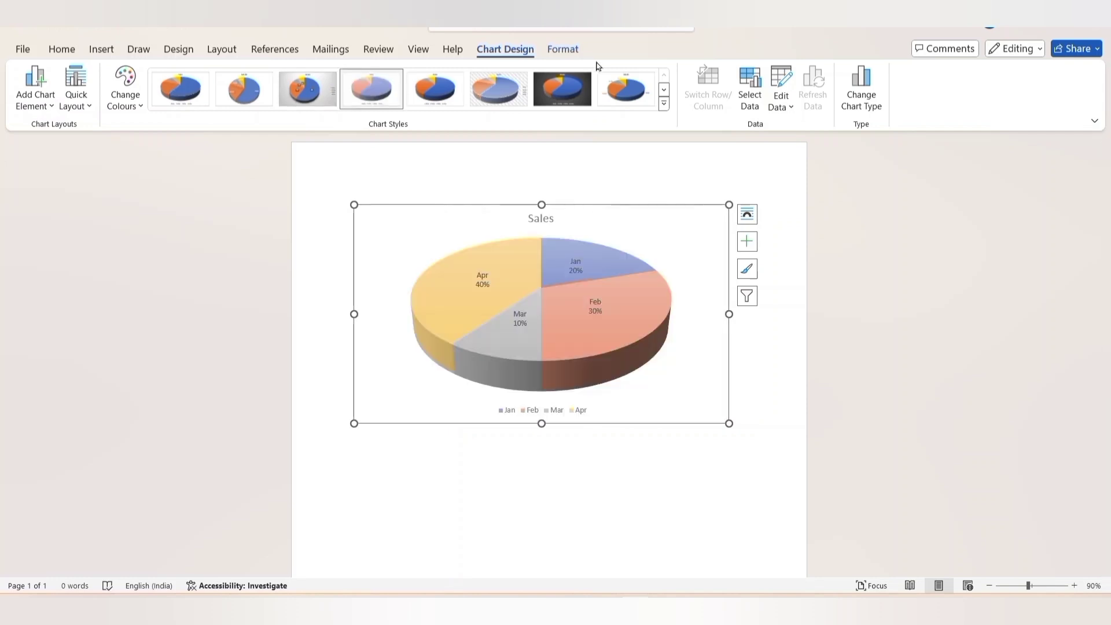
click(625, 90)
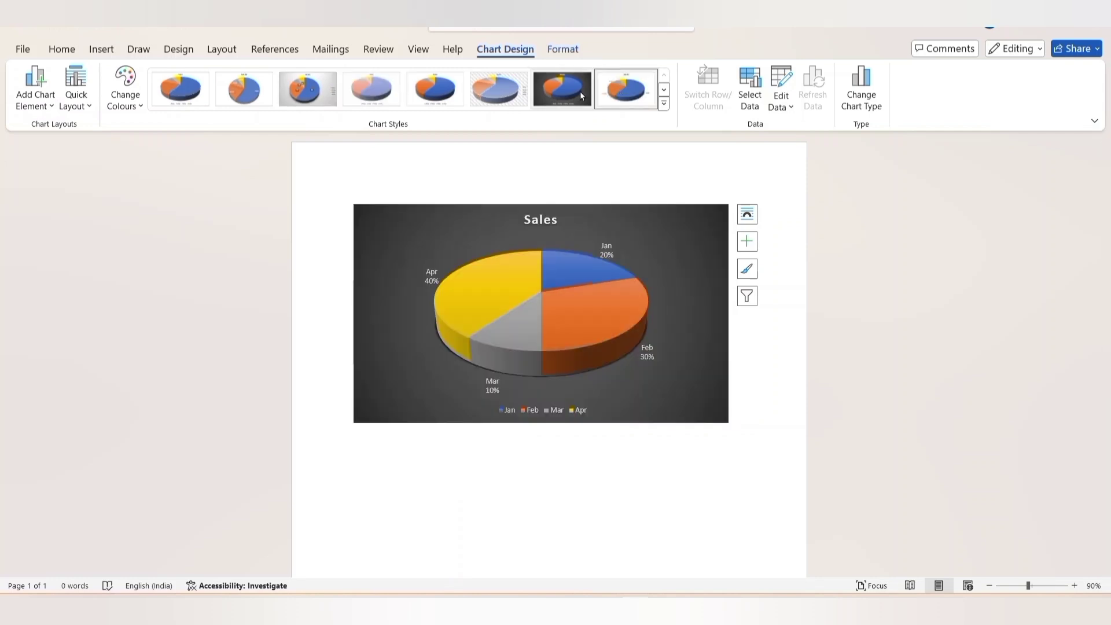
click(580, 91)
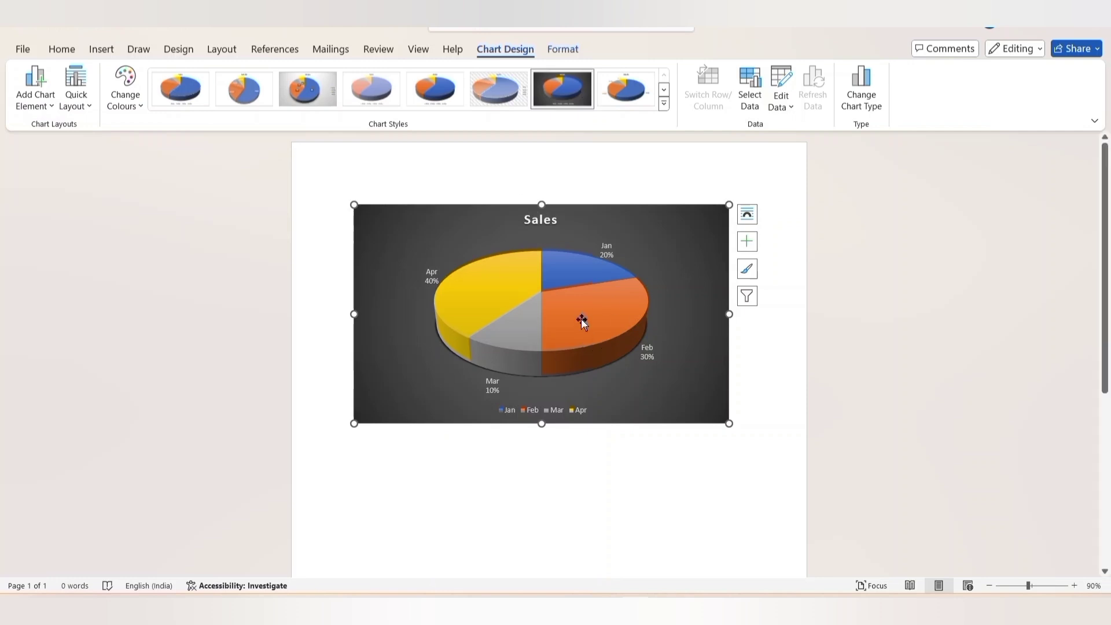
mouse_move(582, 320)
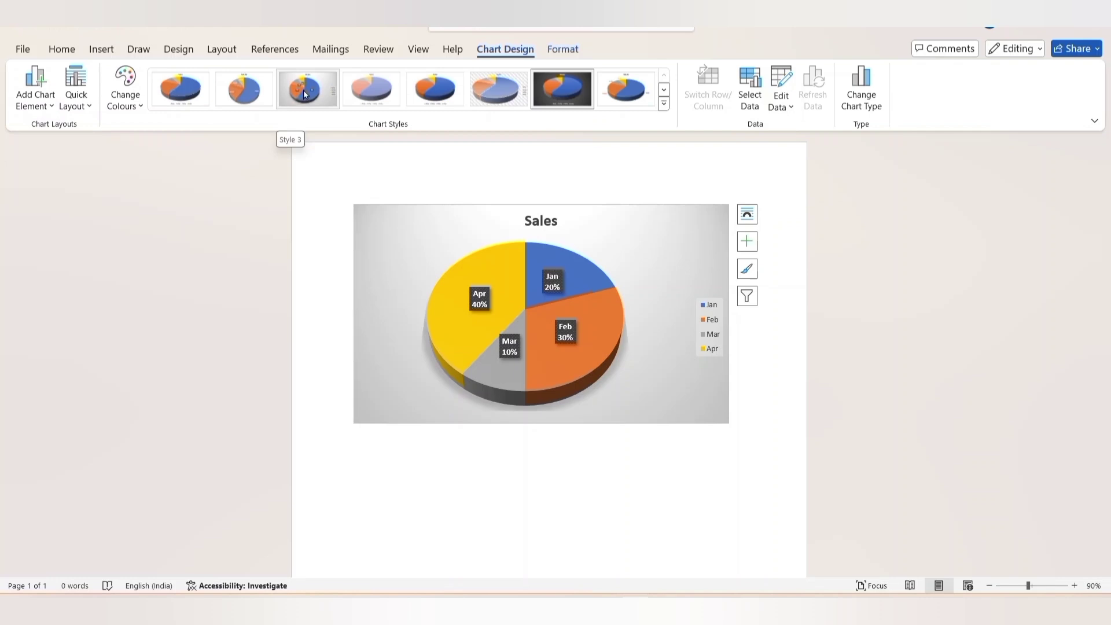
click(303, 89)
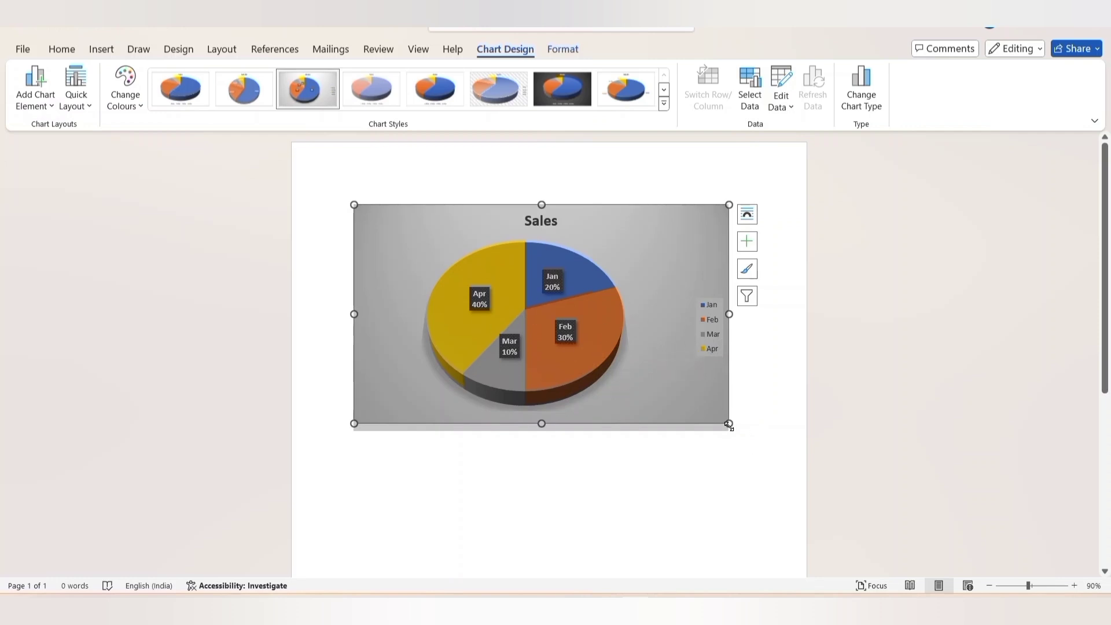
- Make the Sales chart slightly wider and shorter, then select the pie slices
mouse_move(730, 425)
mouse_down()
mouse_move(610, 359)
mouse_move(738, 419)
mouse_up()
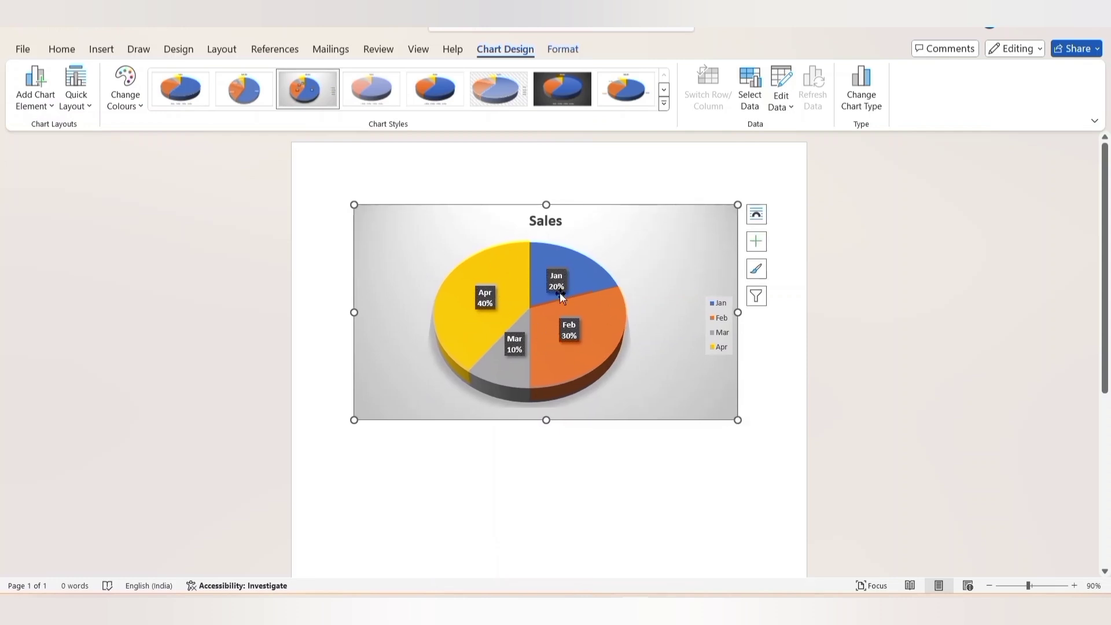
mouse_move(529, 314)
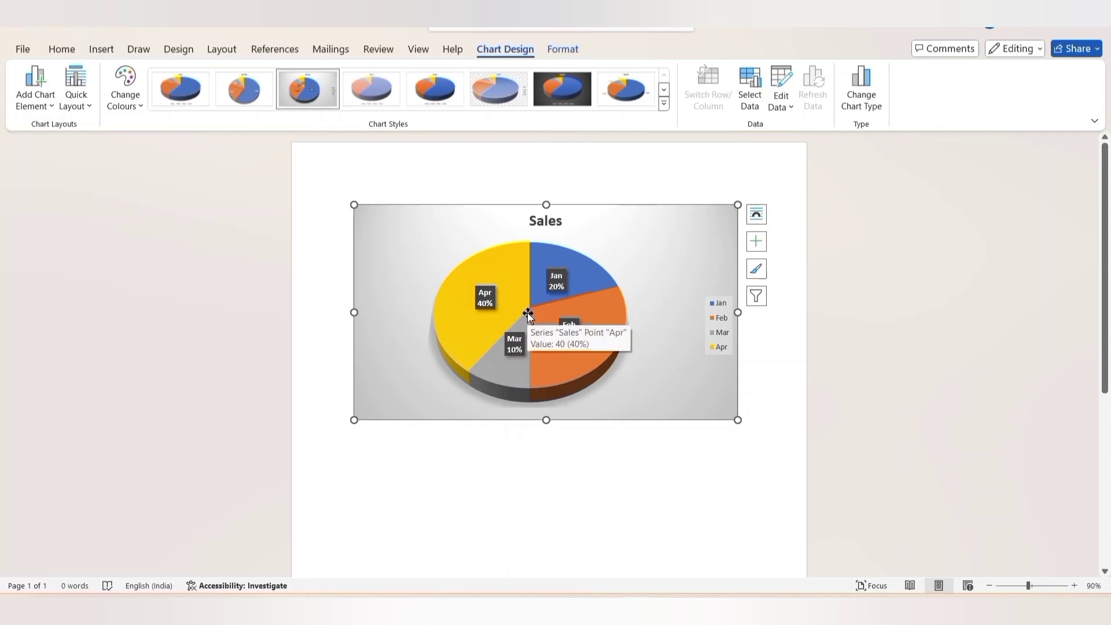
click(466, 316)
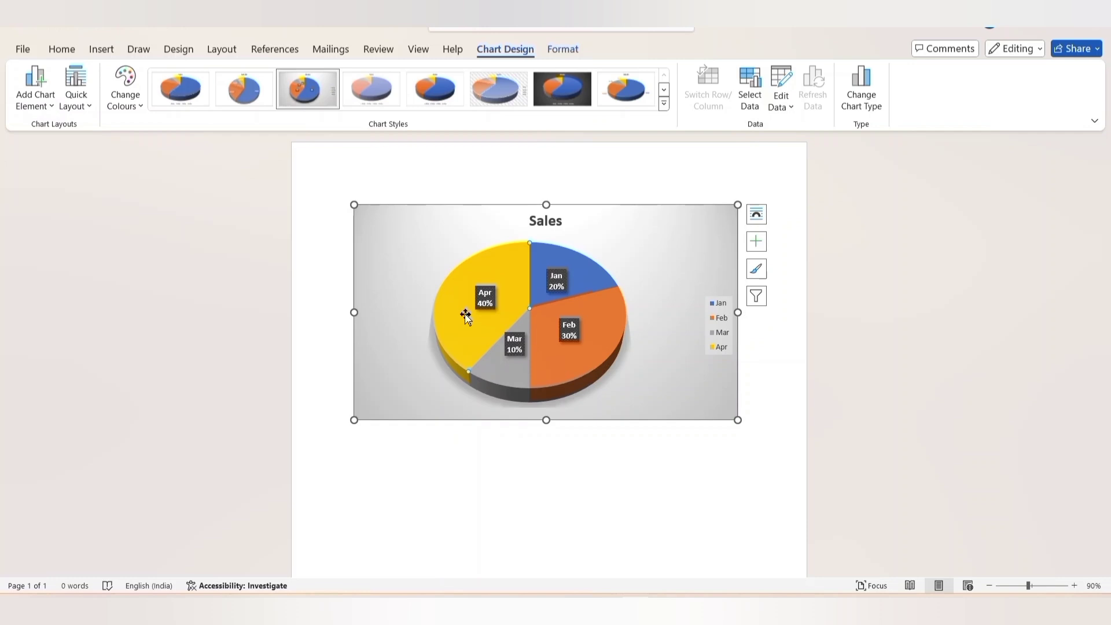
- Fill the Apr slice with Green, Accent 6, Darker 25%
right_click(466, 316)
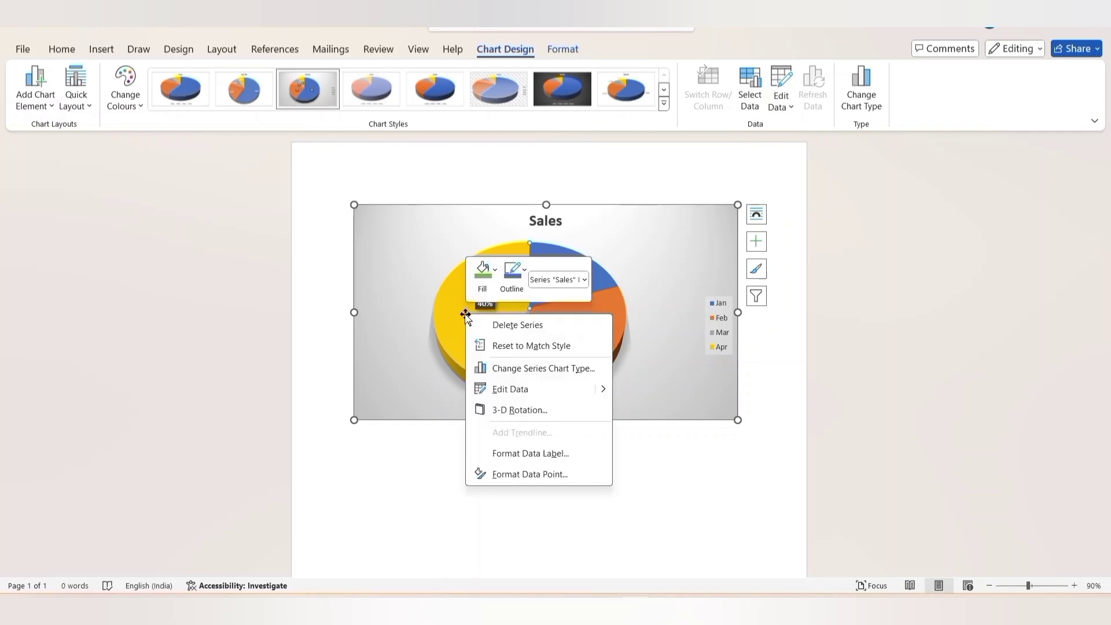
click(484, 277)
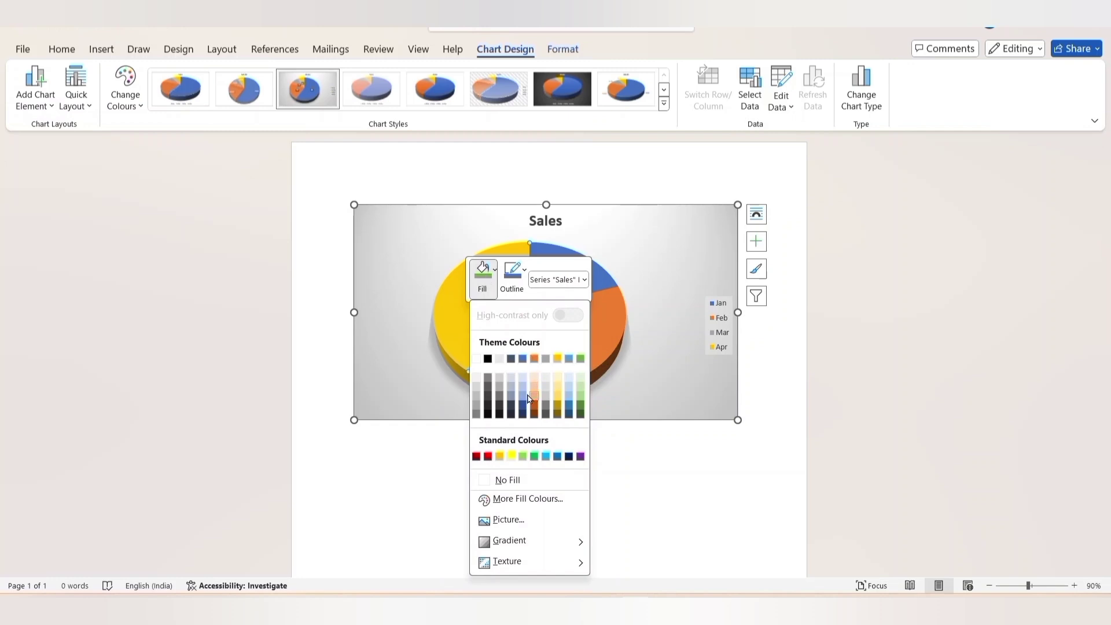
click(581, 410)
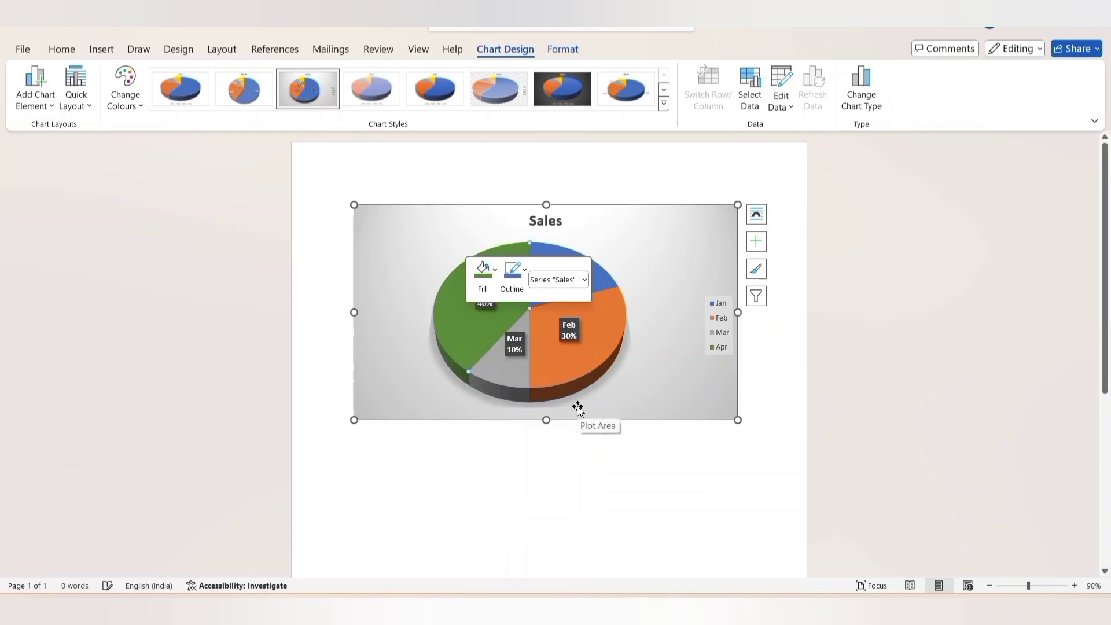
click(460, 332)
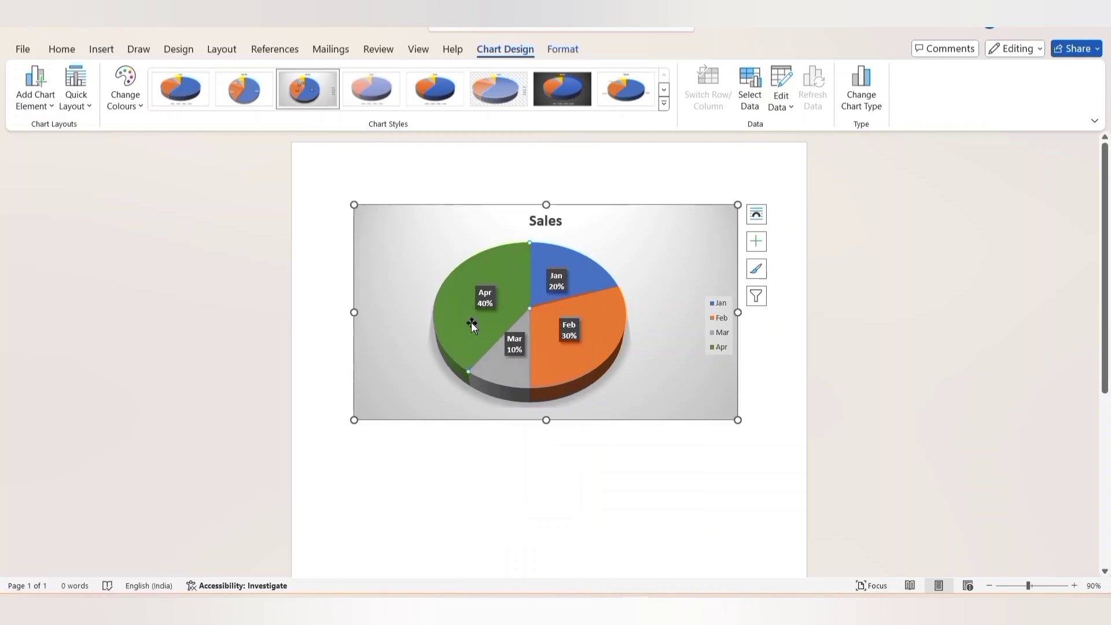
click(574, 360)
- Fill the Feb slice with a light blue theme colour
right_click(574, 359)
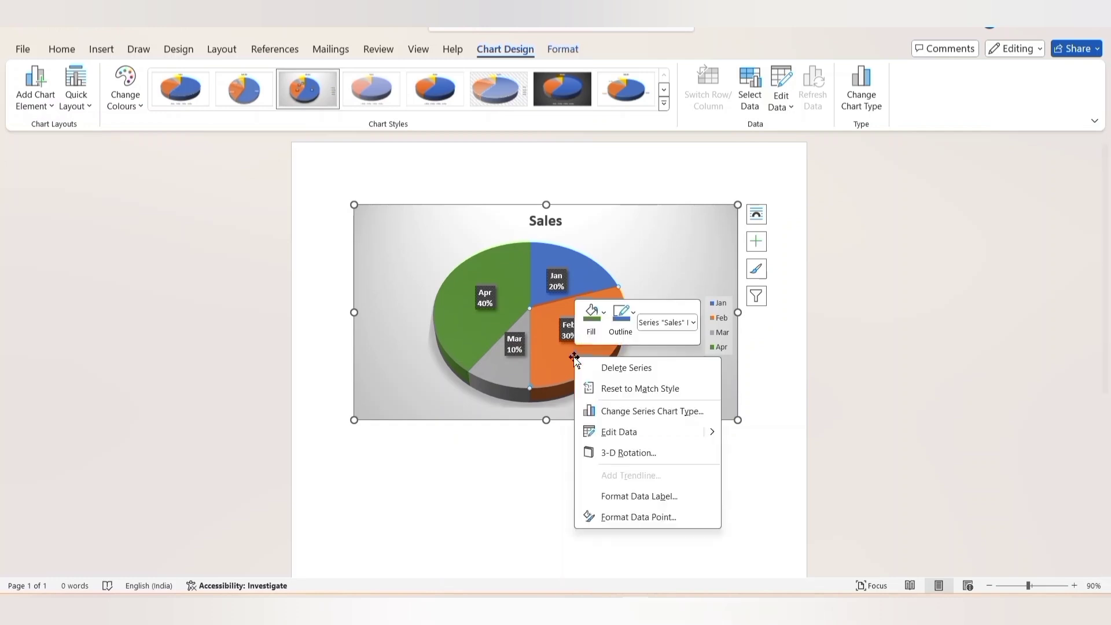
click(593, 331)
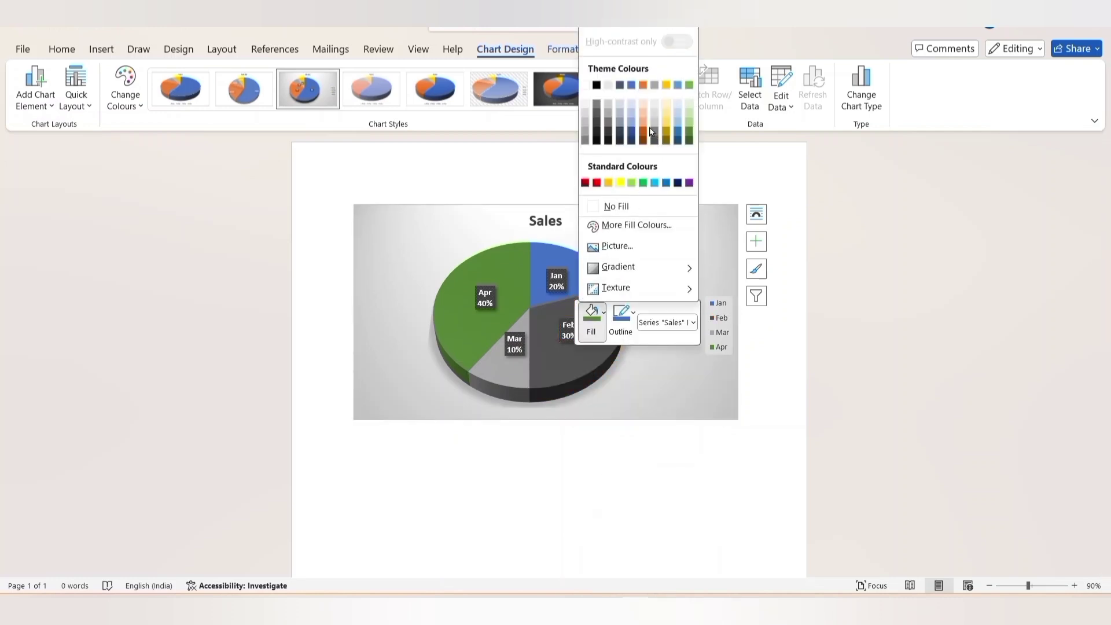
click(679, 125)
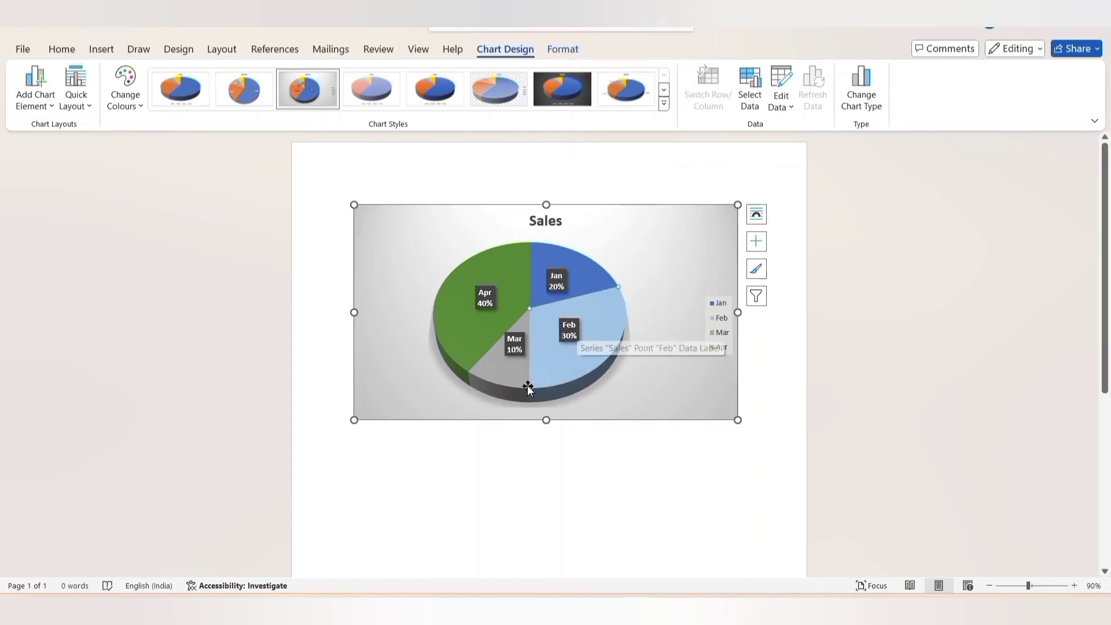
- Change the outline colour of the Feb slice
right_click(553, 334)
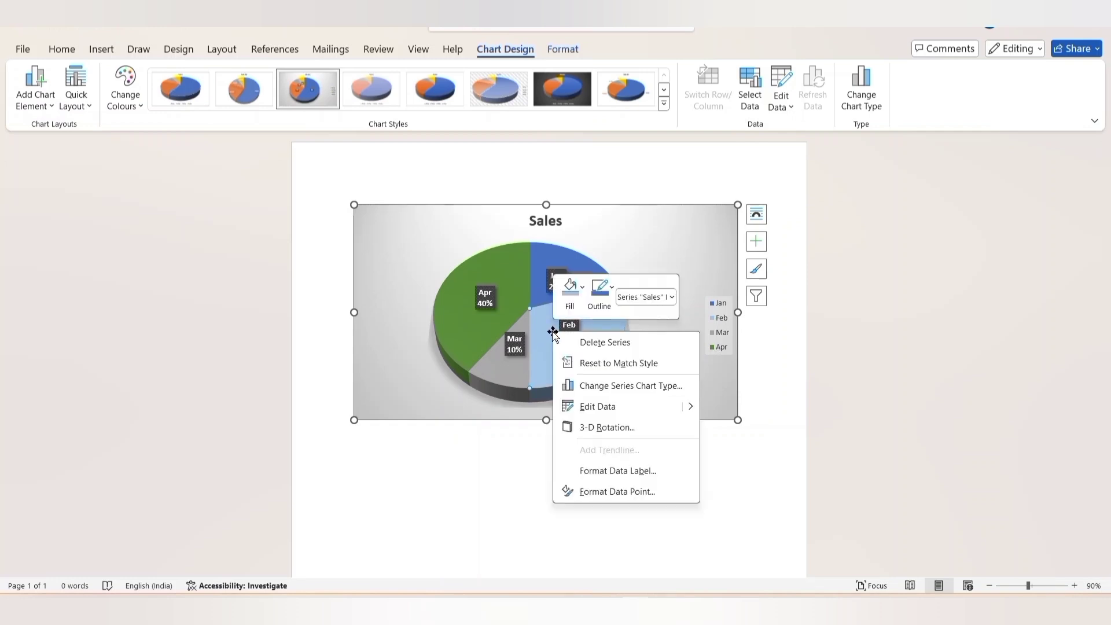
click(606, 299)
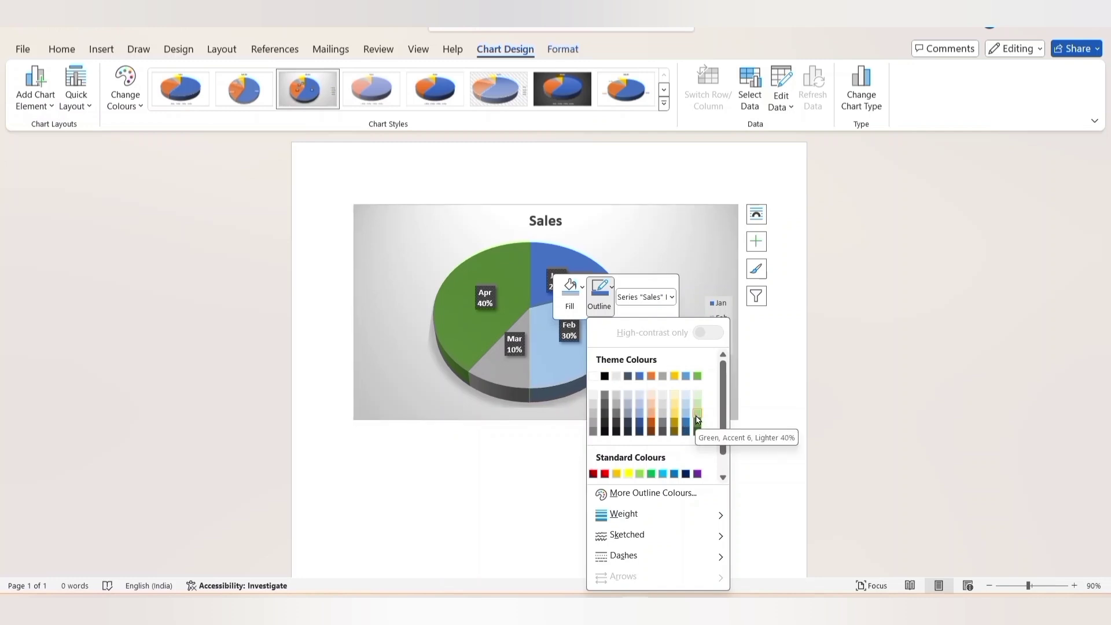
click(651, 423)
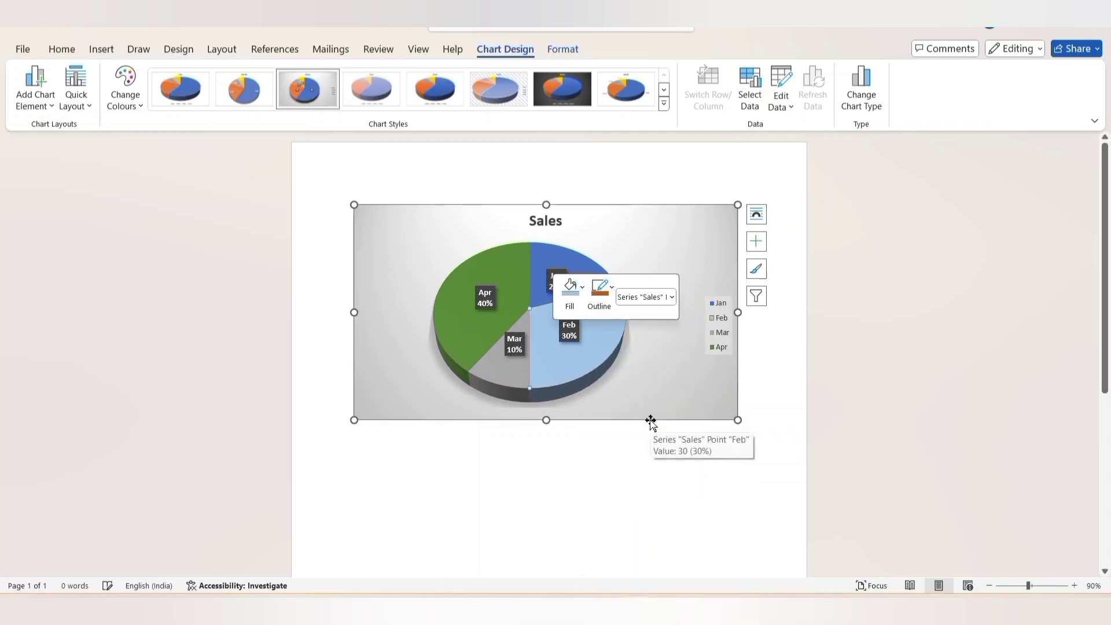
click(561, 345)
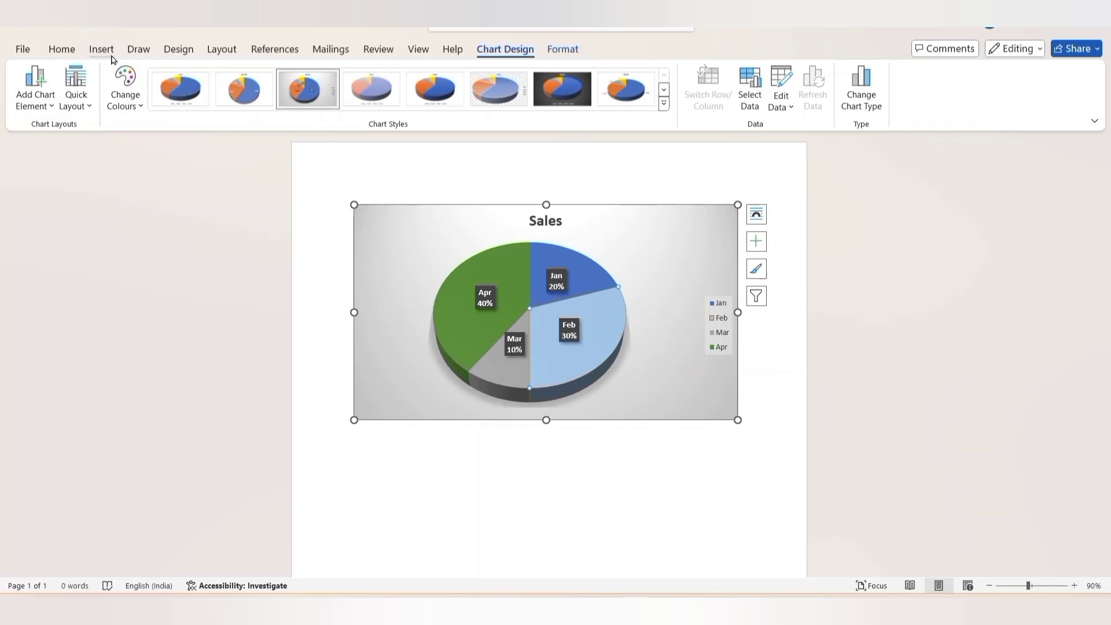
- Right-align the Sales chart on the page after trying centre and justify alignments
click(62, 49)
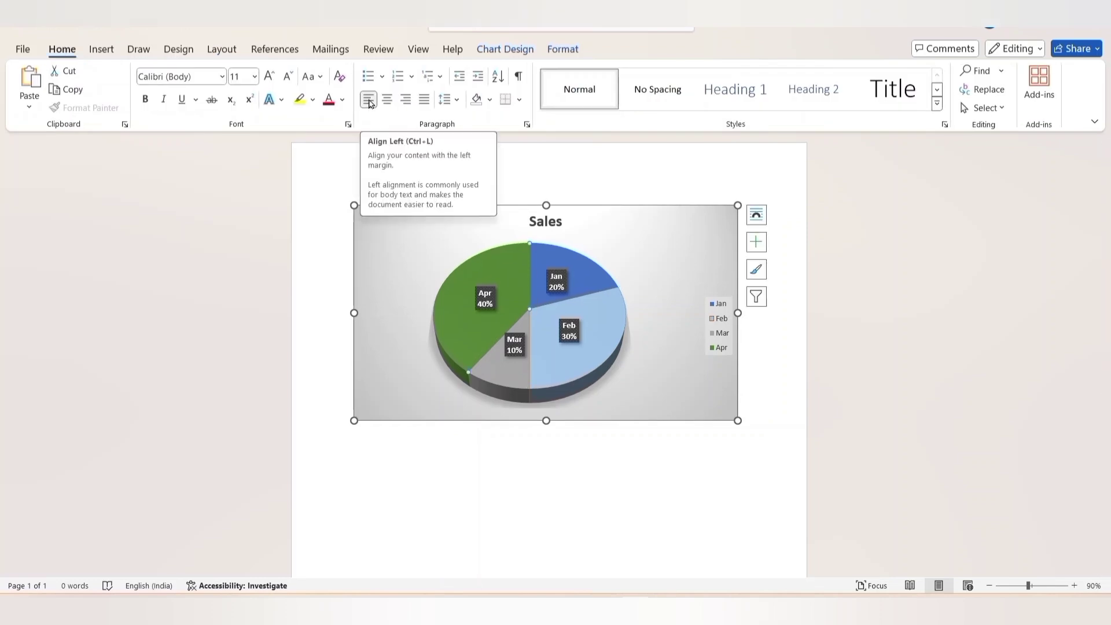
click(369, 101)
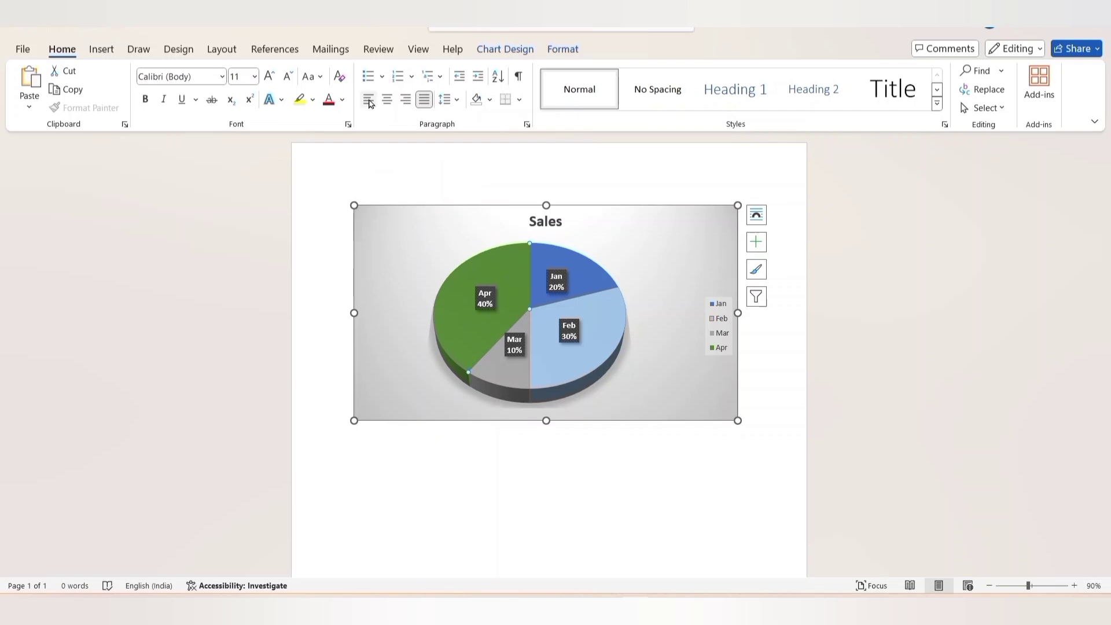
click(387, 100)
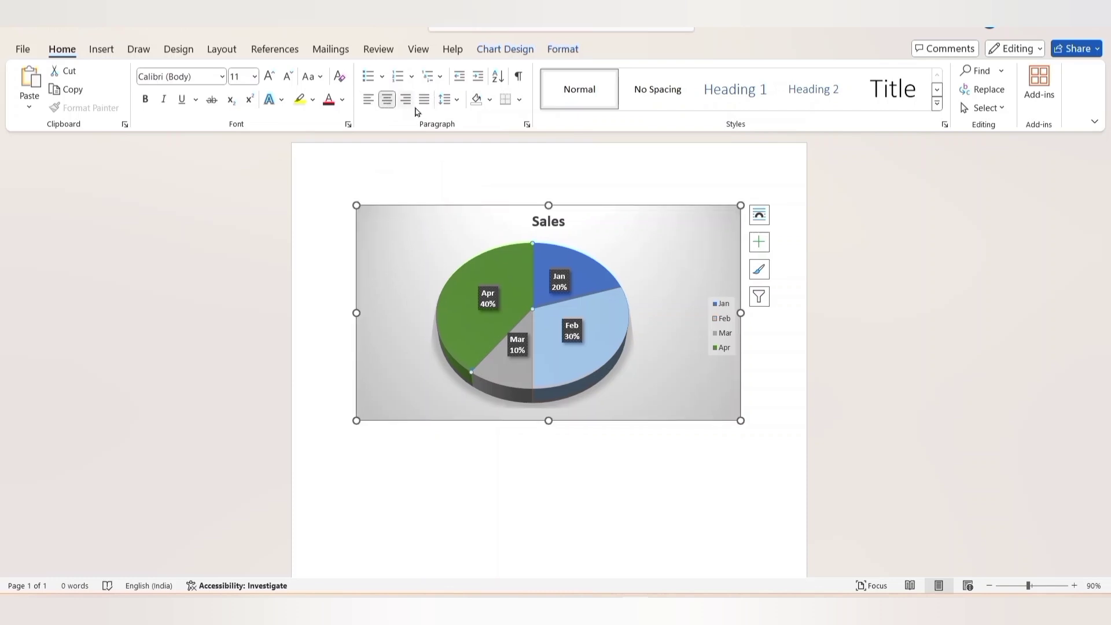
click(407, 100)
click(424, 99)
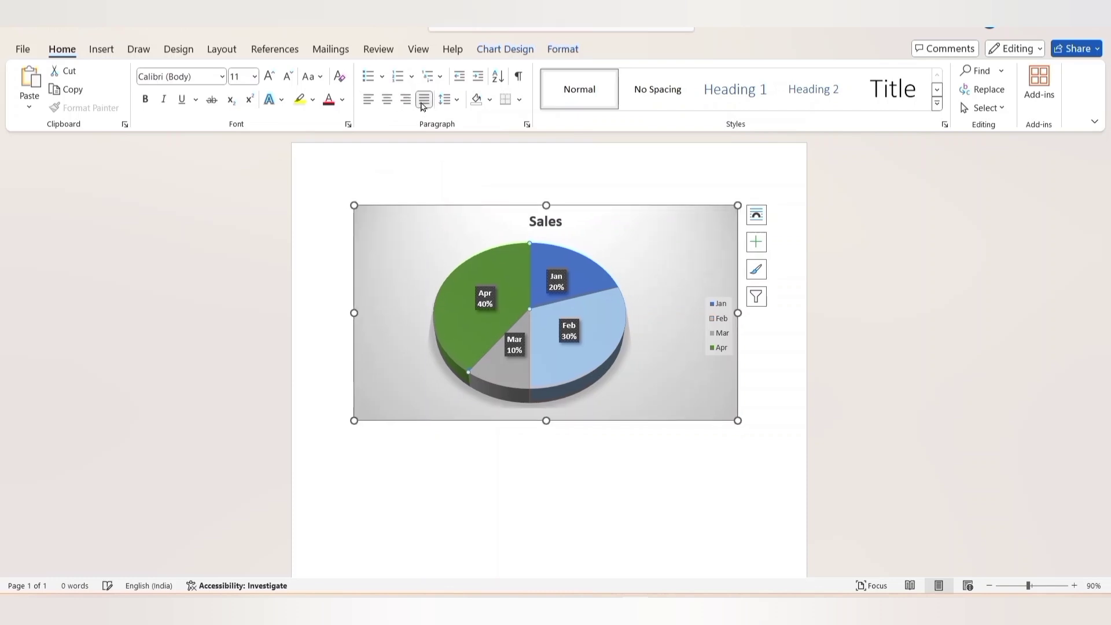
click(408, 104)
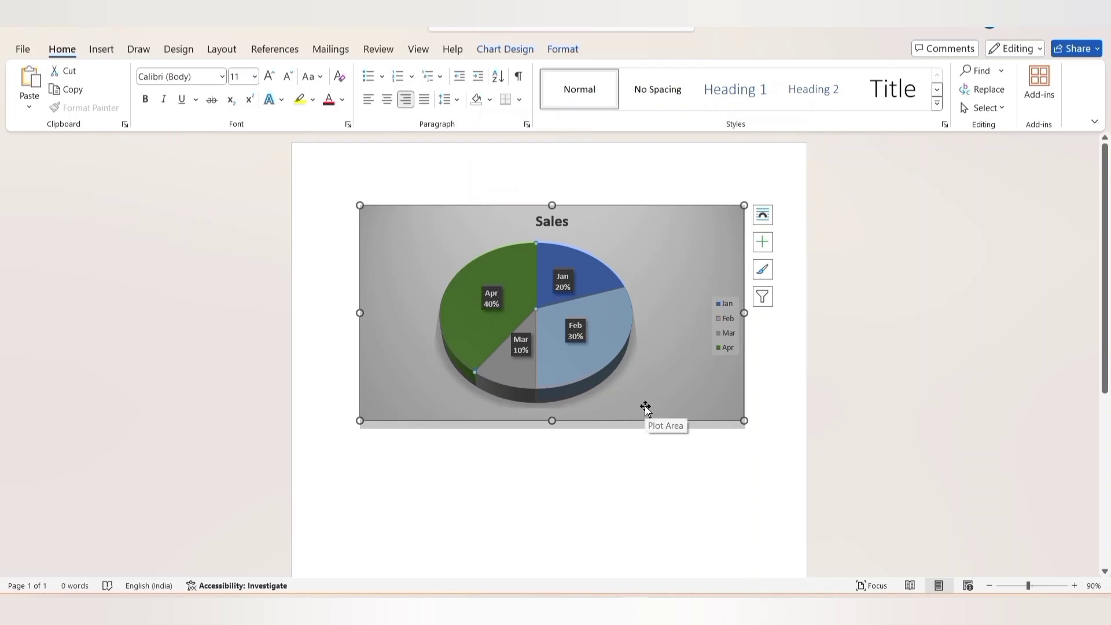
mouse_move(466, 287)
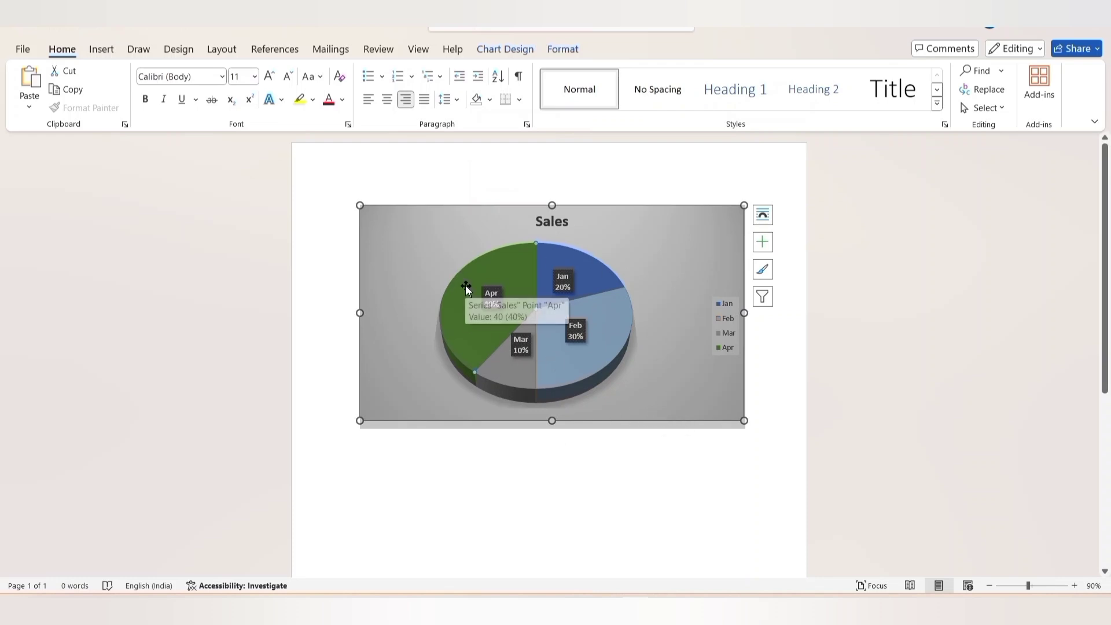
click(588, 350)
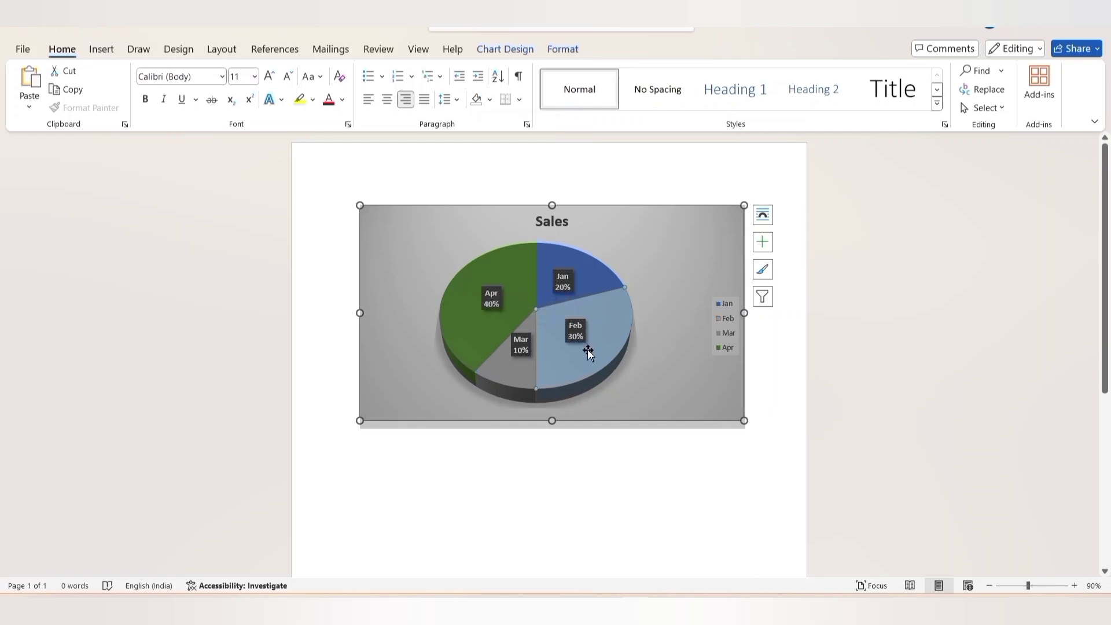
- Reopen the chart's data sheet from the Feb slice and enlarge it at the upper left to show the Jan–Apr values
right_click(588, 351)
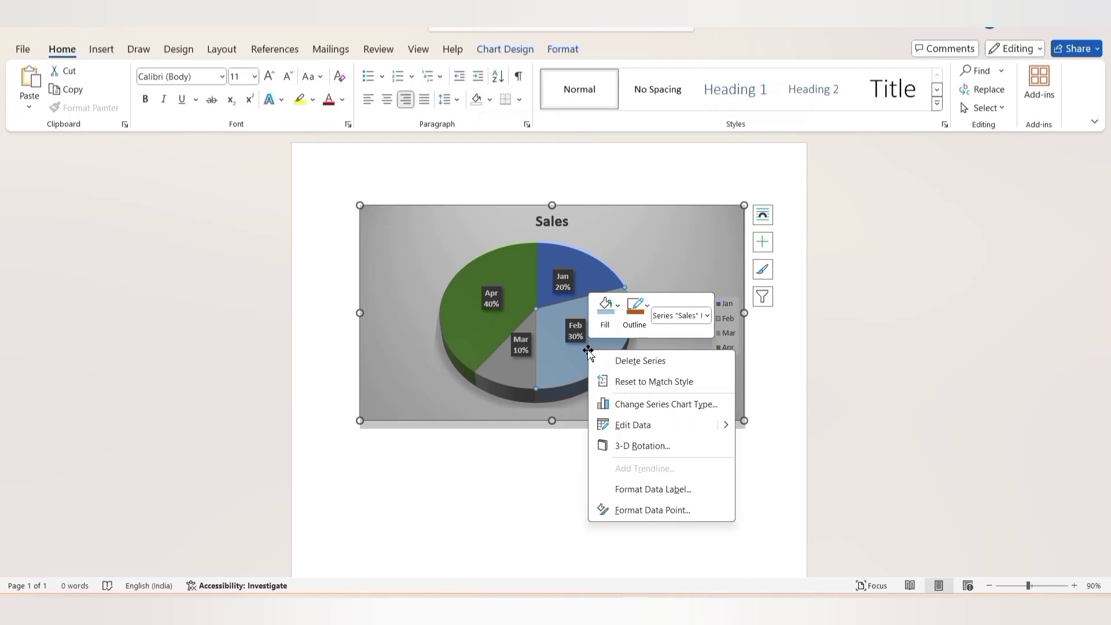
click(630, 426)
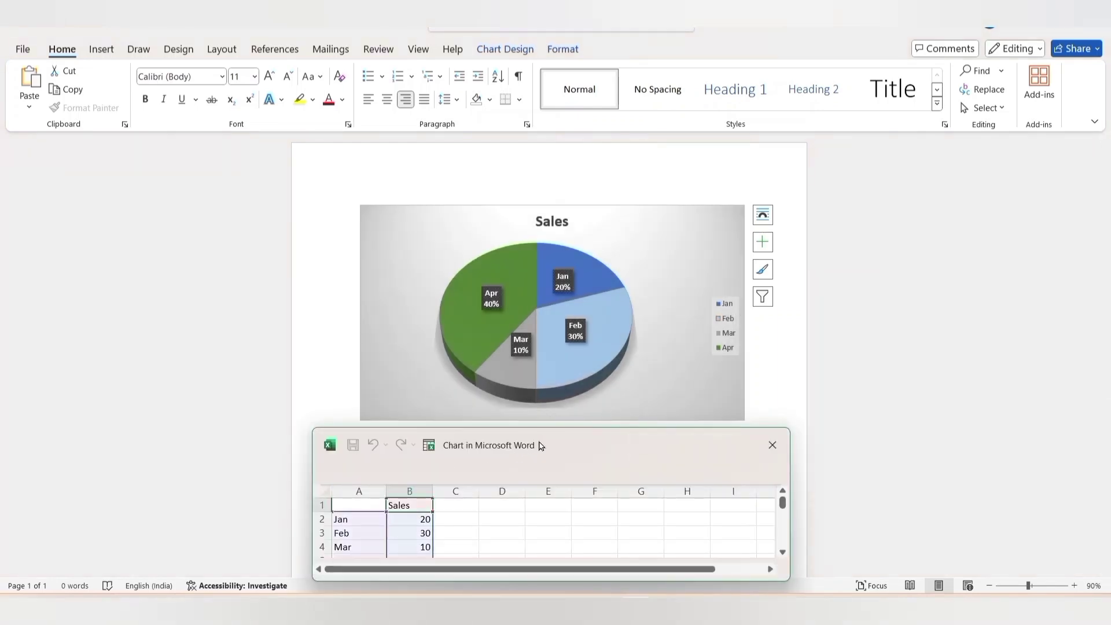
drag(540, 445, 263, 158)
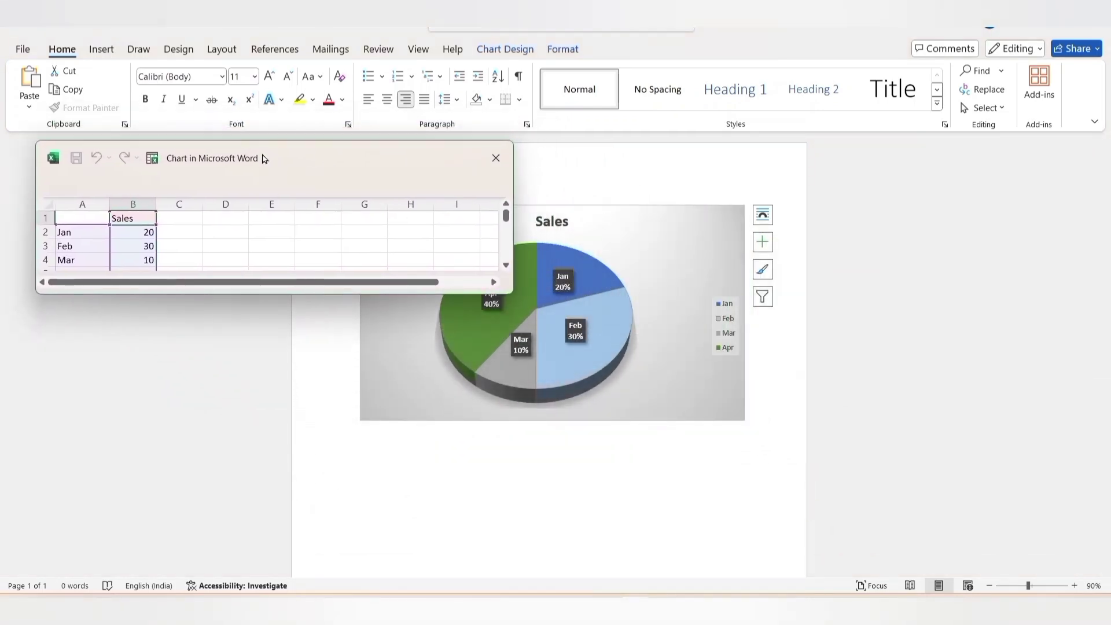
scroll(162, 238, down, 1)
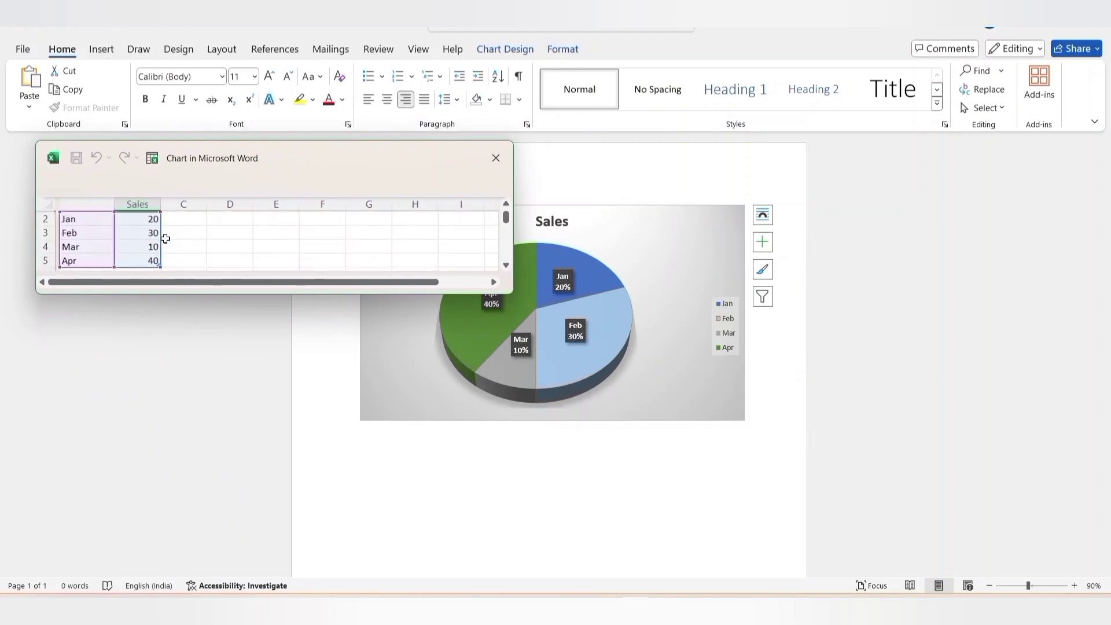
scroll(165, 239, down, 2)
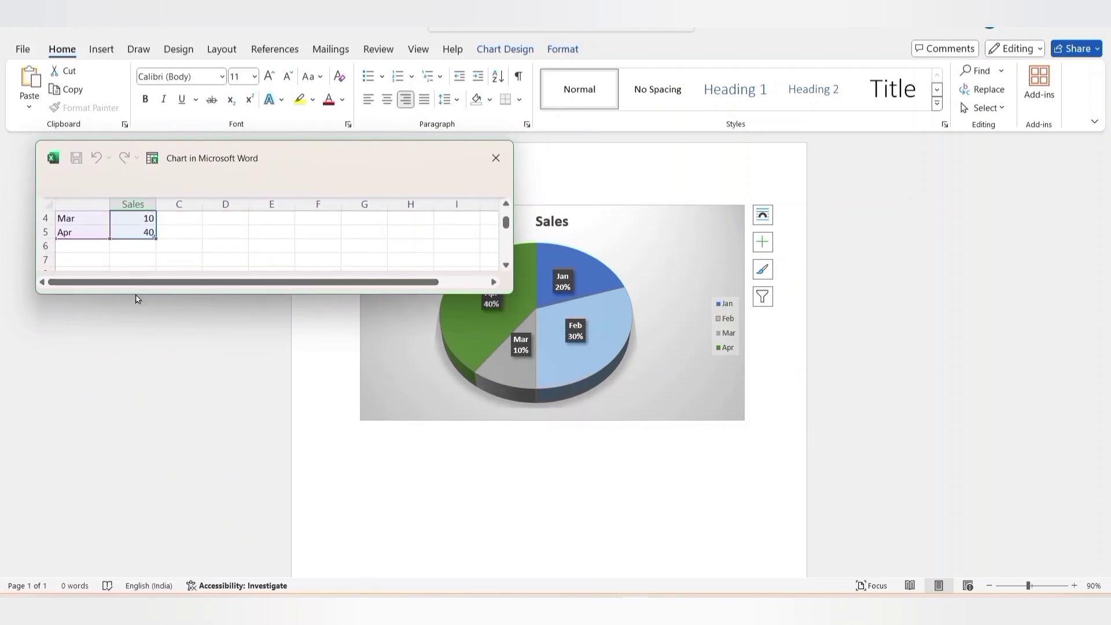
drag(136, 294, 143, 392)
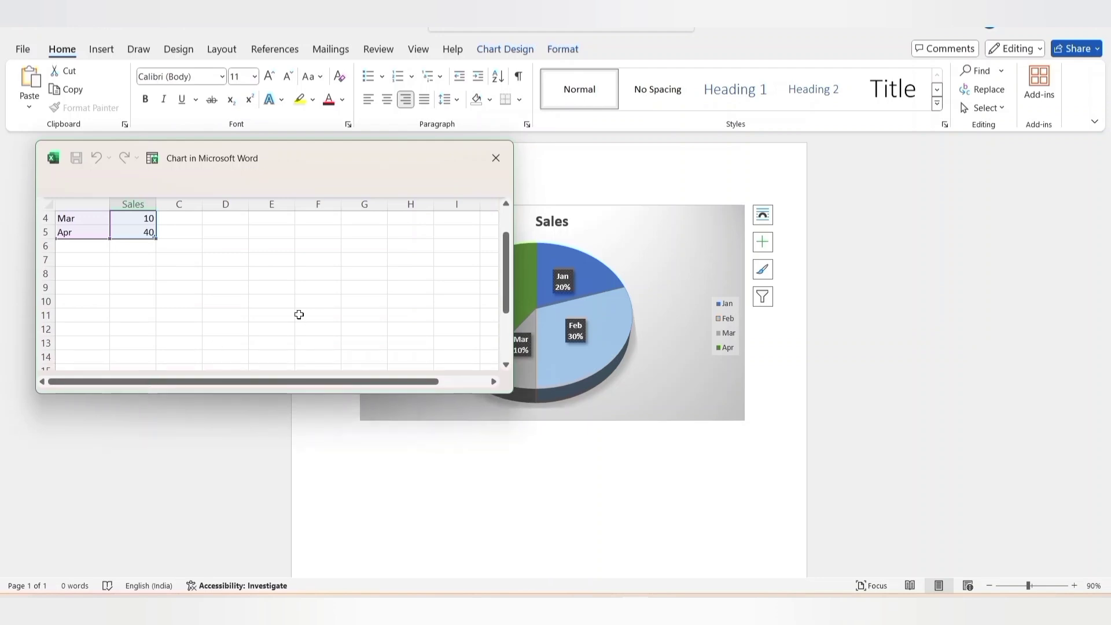
scroll(299, 314, up, 3)
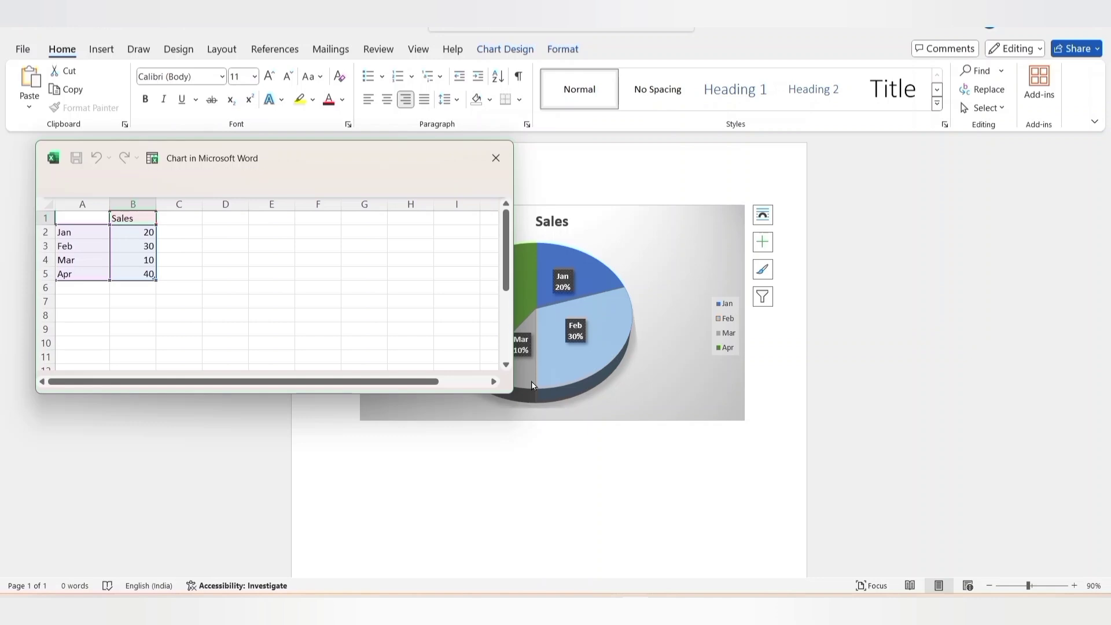
- Enter May with sales of 5 in row 6, then move the data window below the chart
click(70, 287)
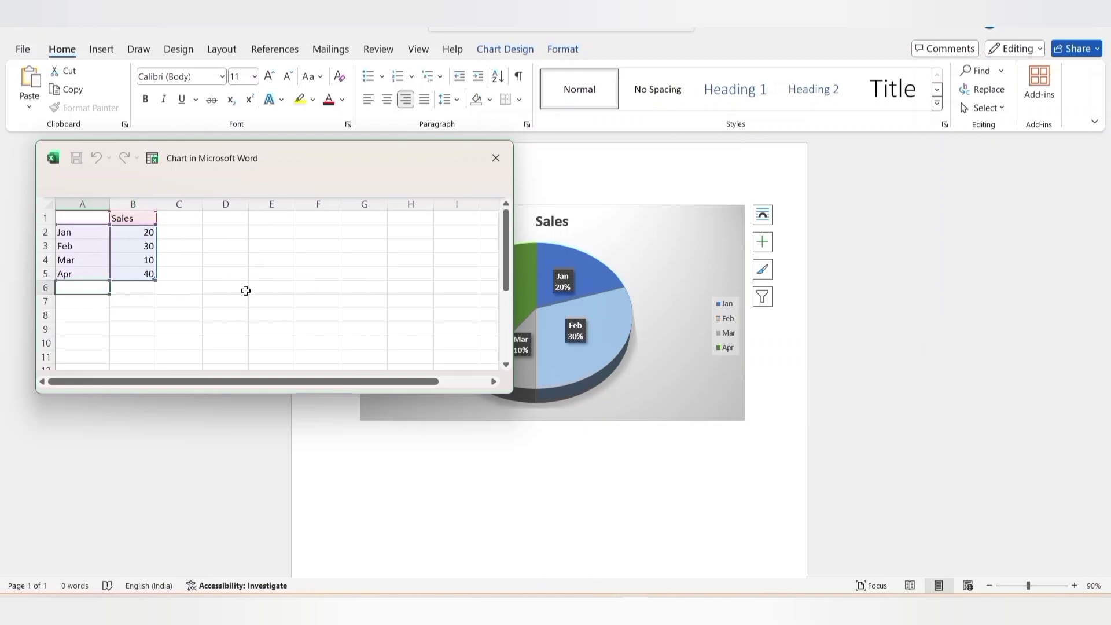
text(Ma)
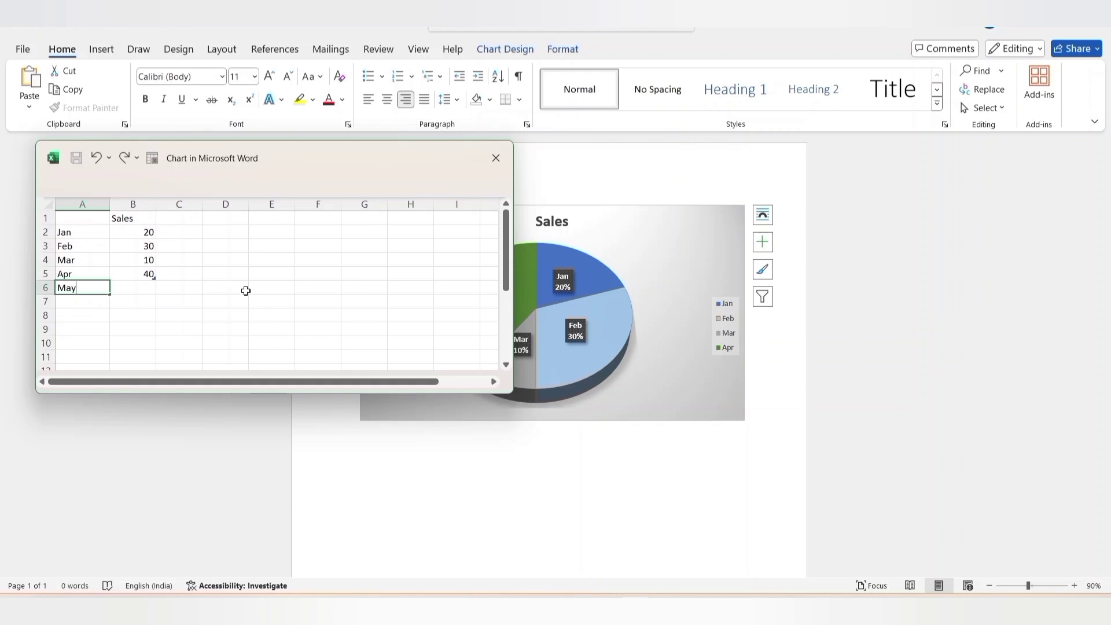
text(y)
click(149, 288)
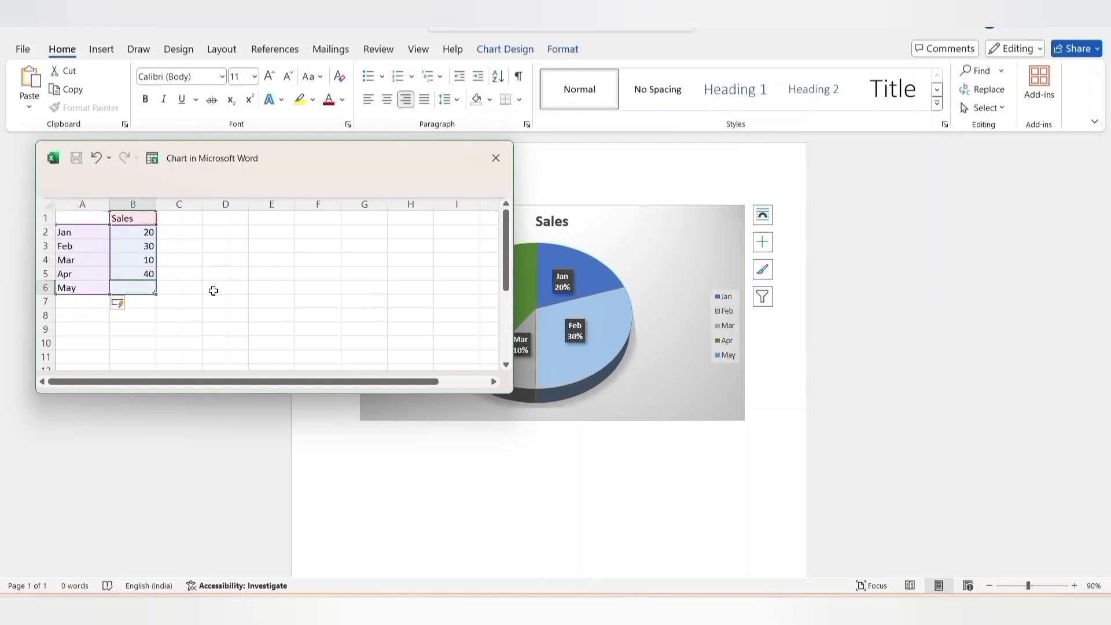
text(5)
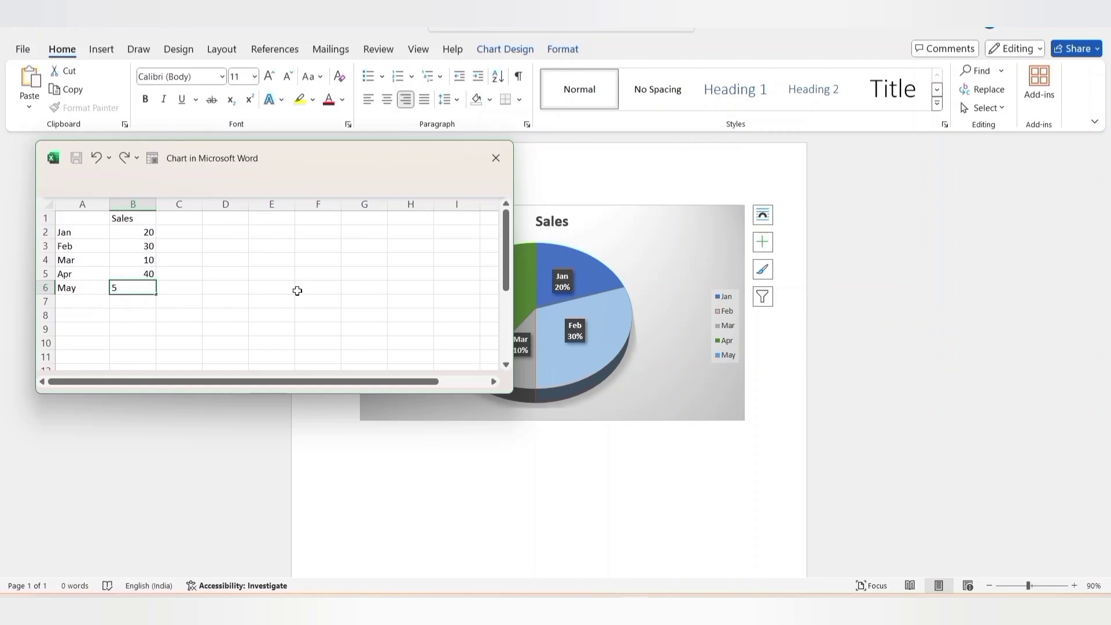
scroll(297, 290, right, 1)
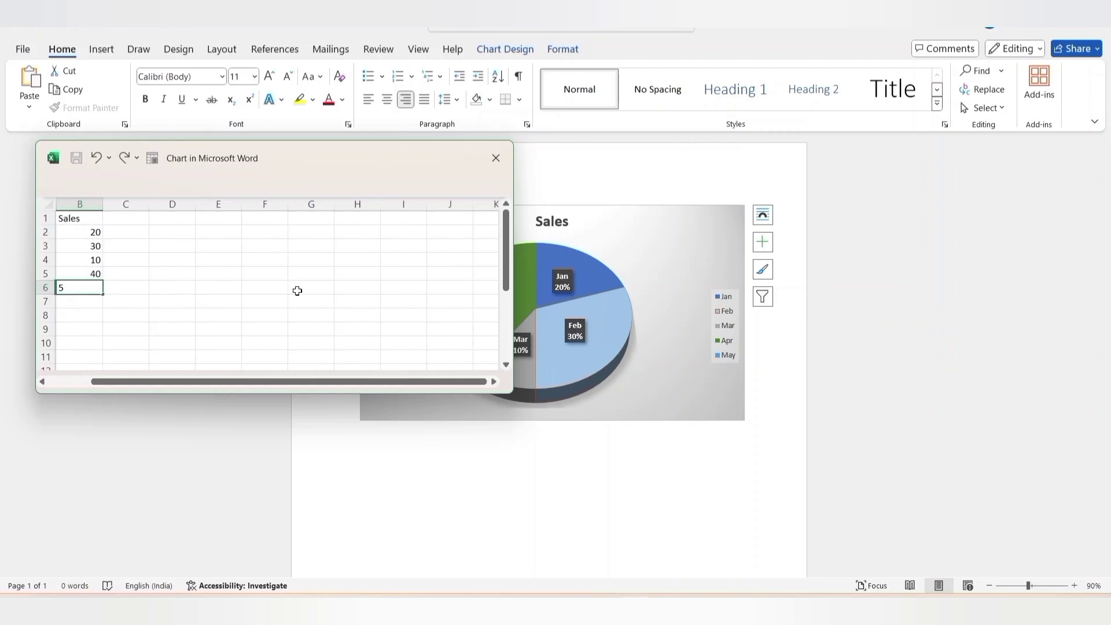
click(387, 289)
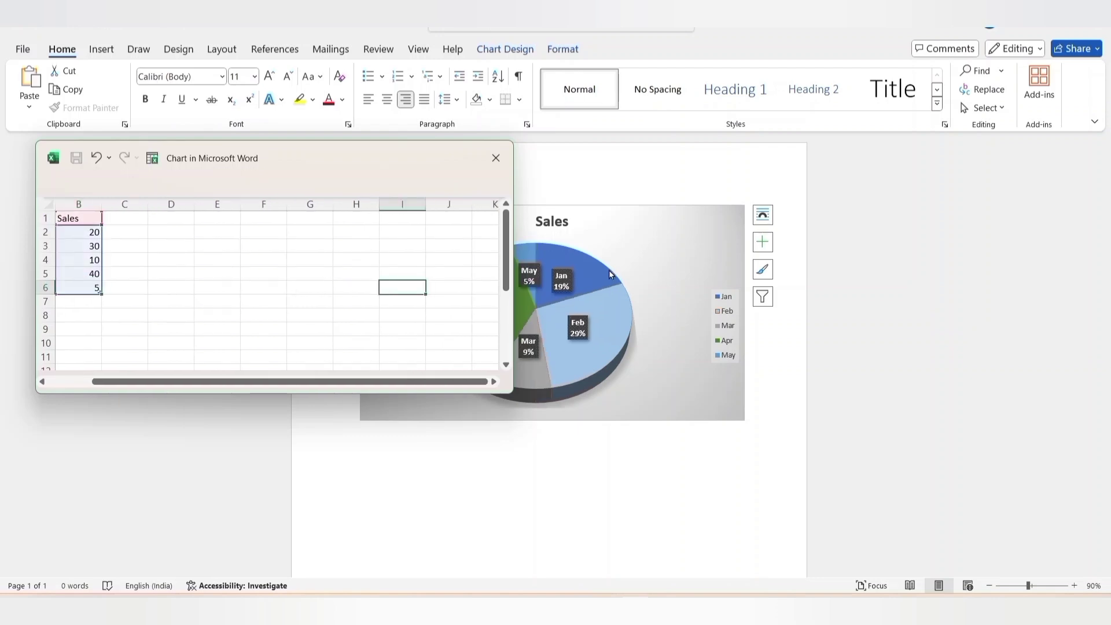
drag(416, 142, 357, 191)
drag(285, 199, 306, 382)
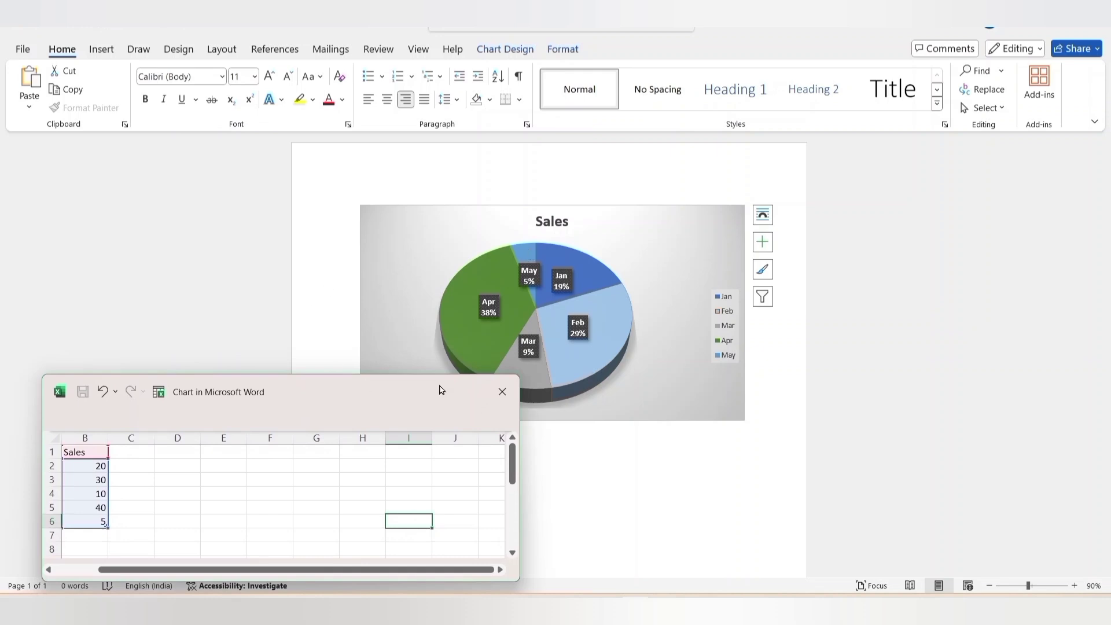
- Add a June row with sales of 10 in row 7 and reposition the data window
drag(380, 410, 407, 263)
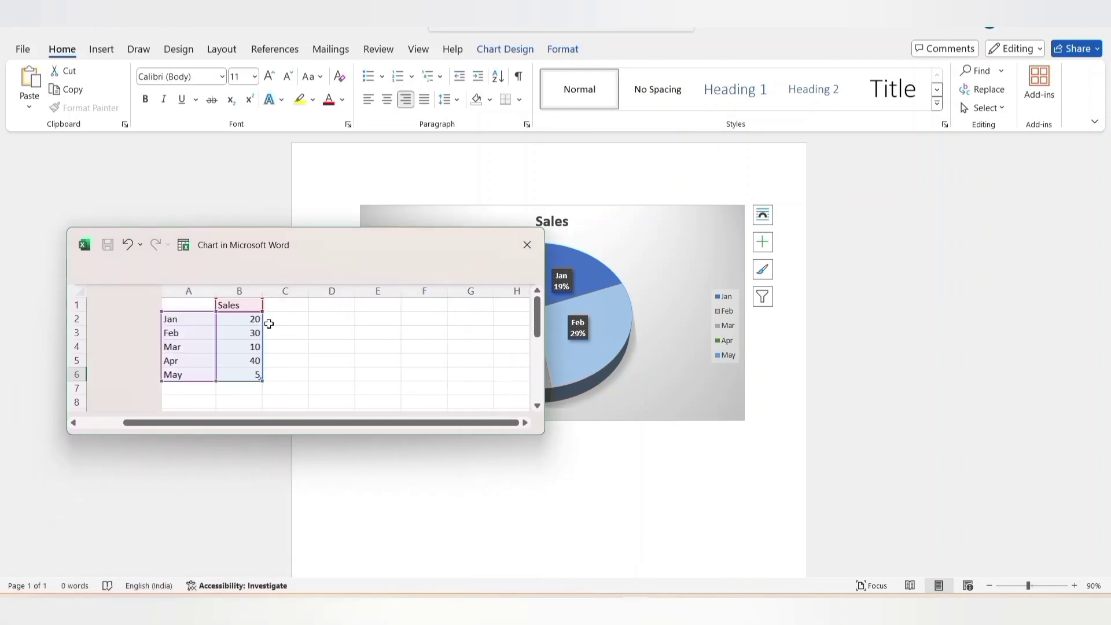
click(183, 370)
text(5)
click(121, 388)
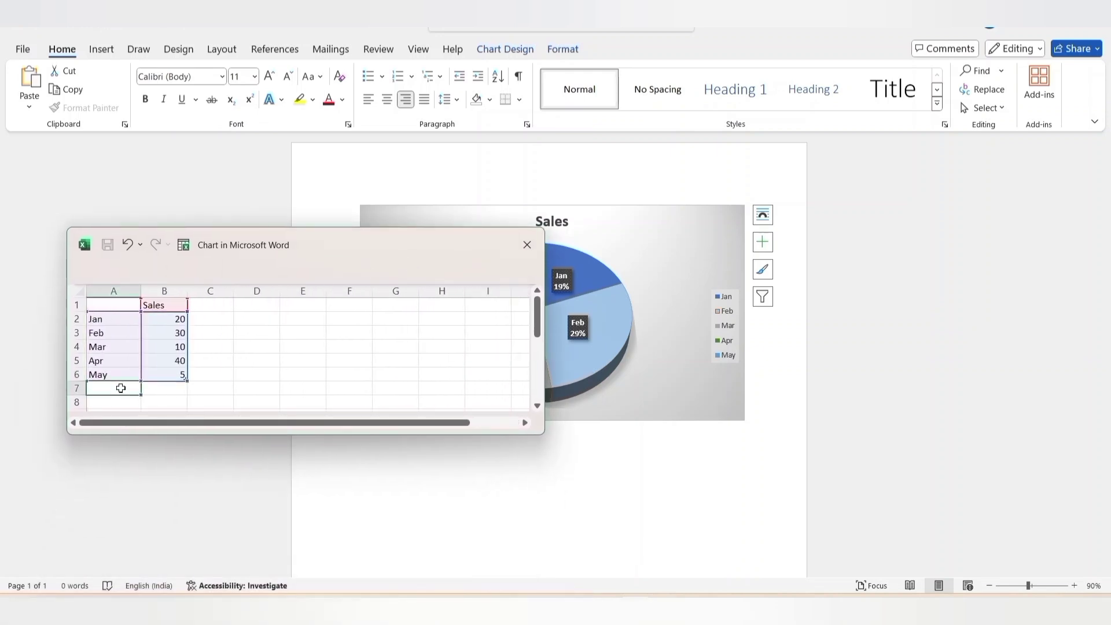
text(Jan)
key(BackSpace)
key(BackSpace)
key(BackSpace)
scroll(120, 388, right, 1)
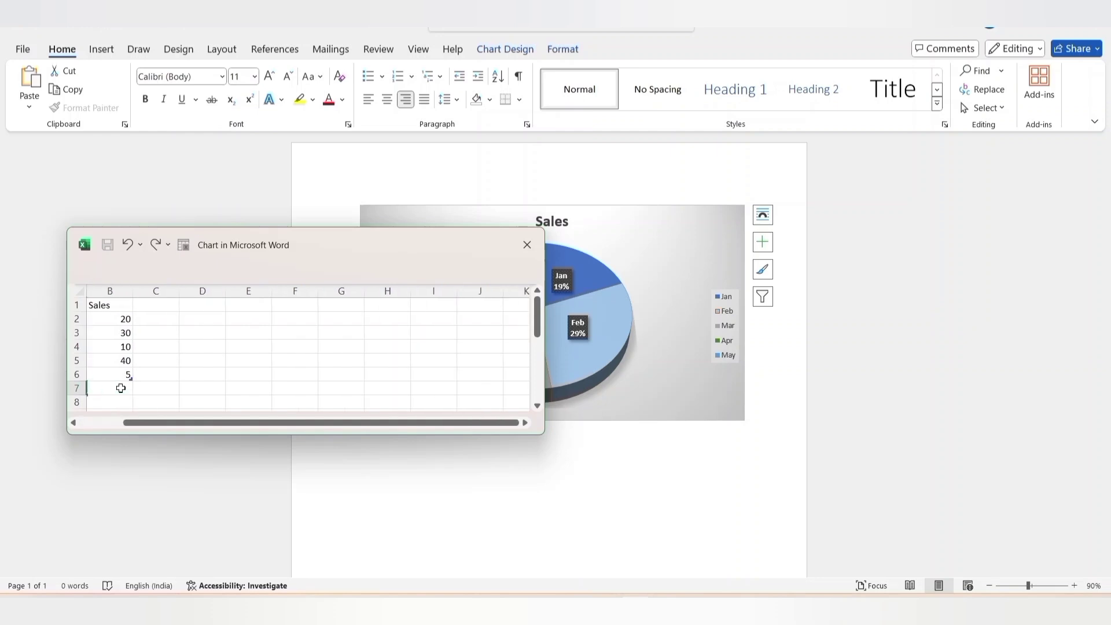
click(119, 388)
text(10)
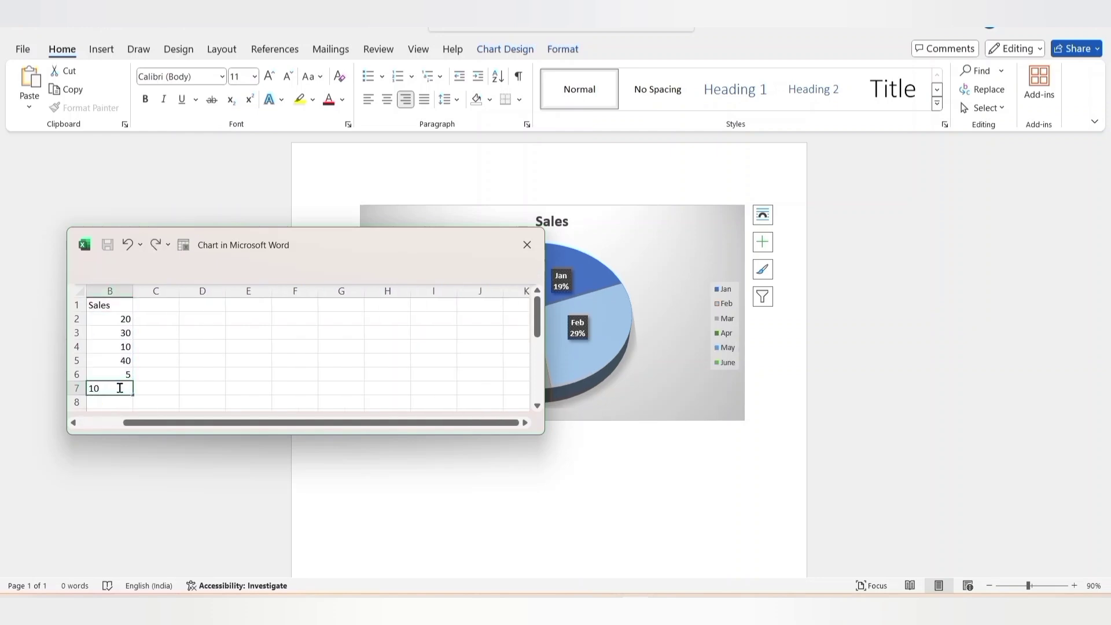
click(678, 471)
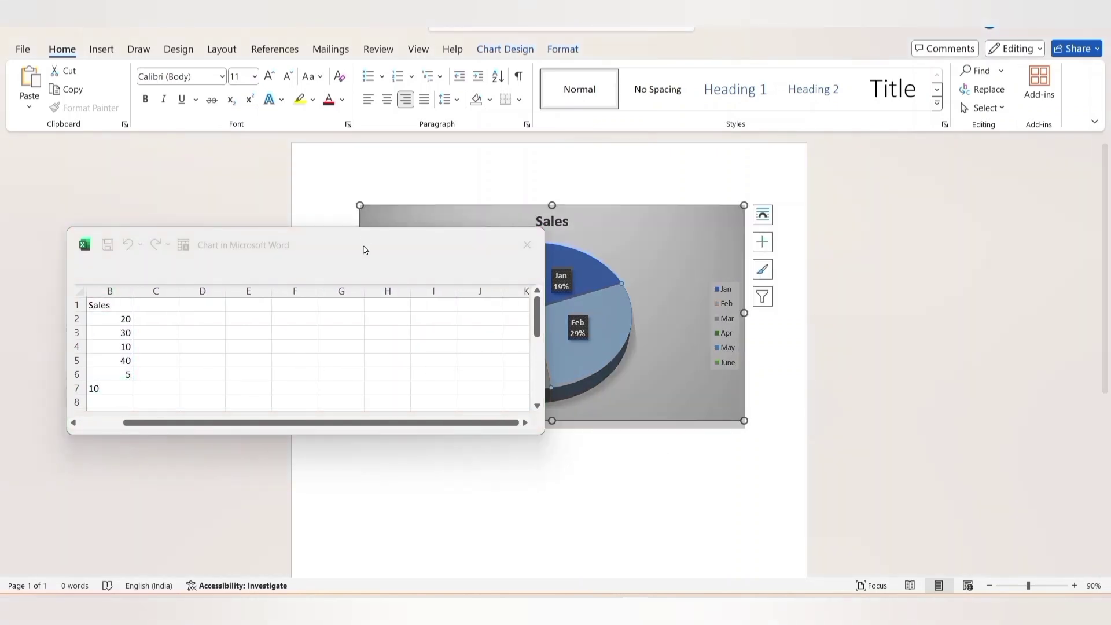
drag(359, 249, 263, 170)
click(258, 350)
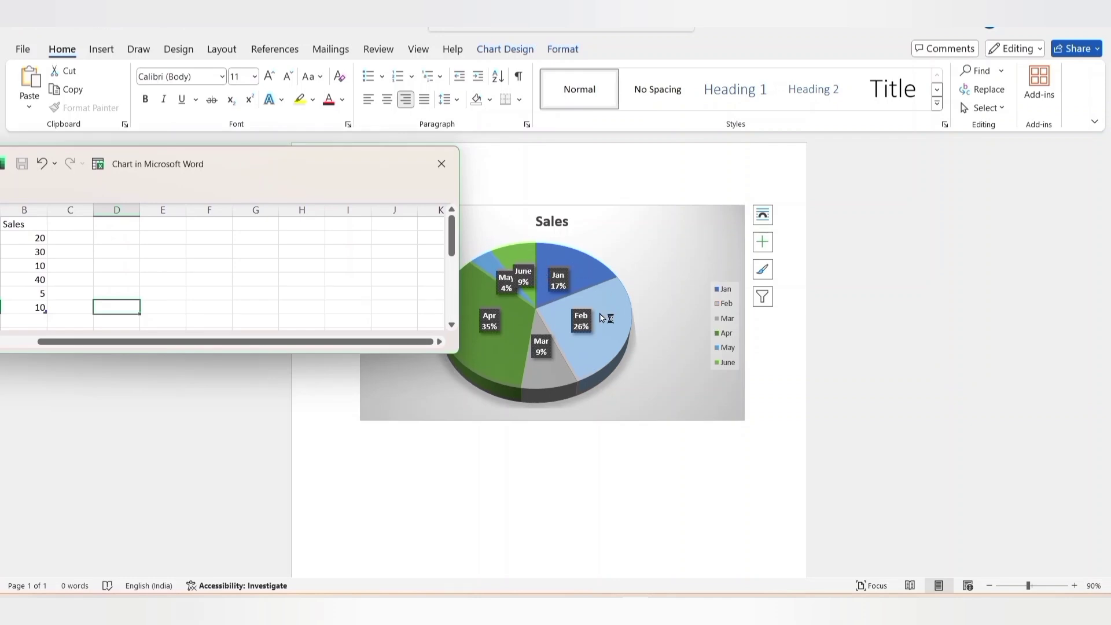
- Close the data sheet, select the pie, Feb slice and plot area, and open Chart Filters
click(442, 164)
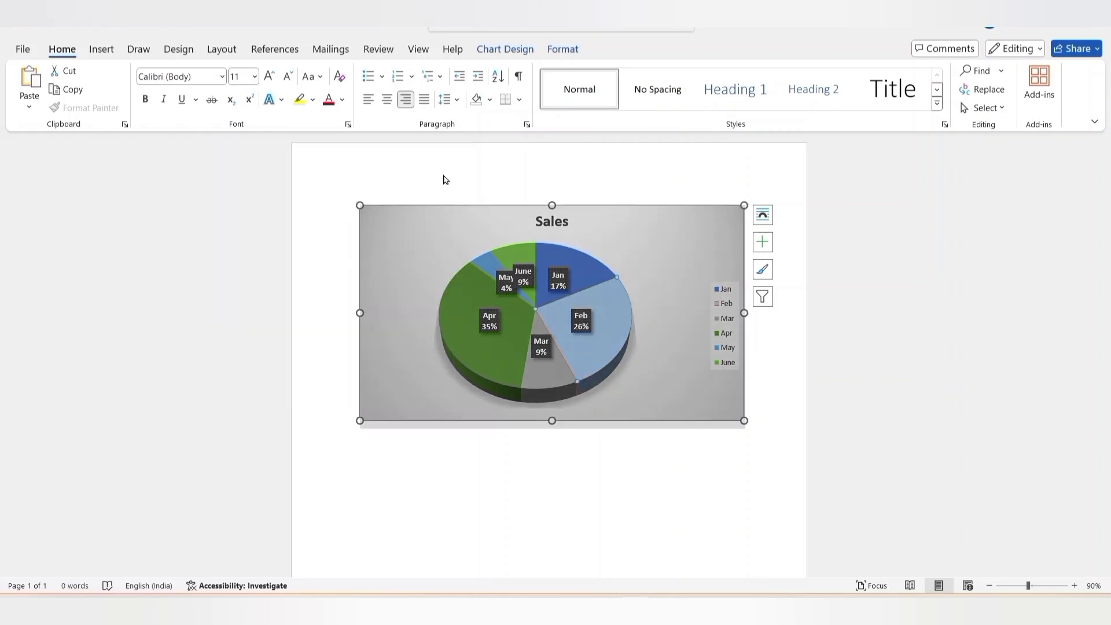
click(559, 342)
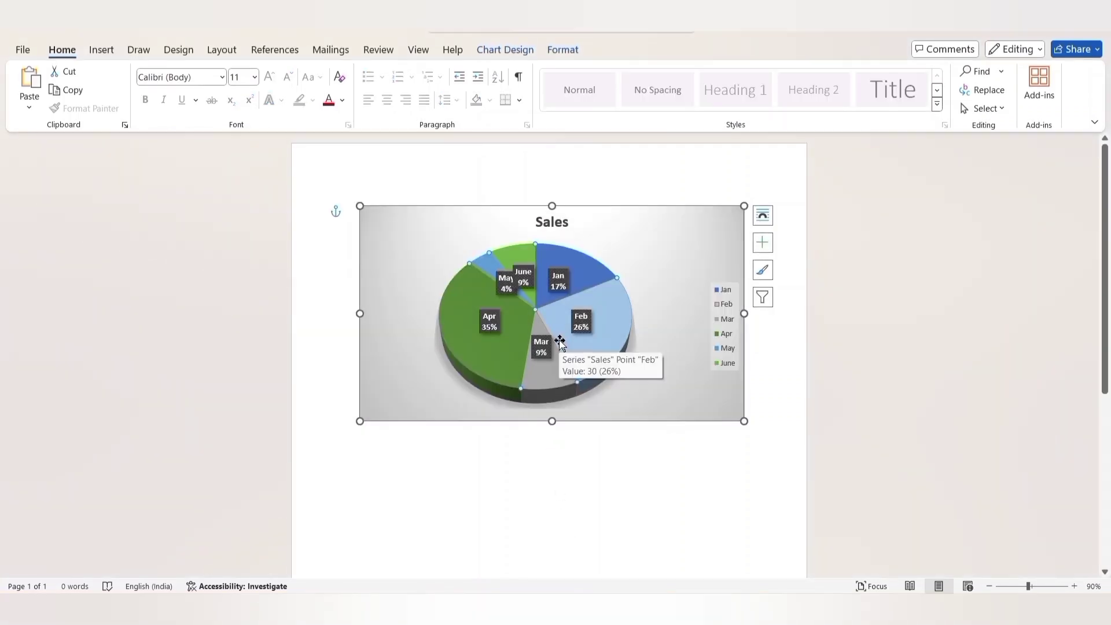
click(622, 301)
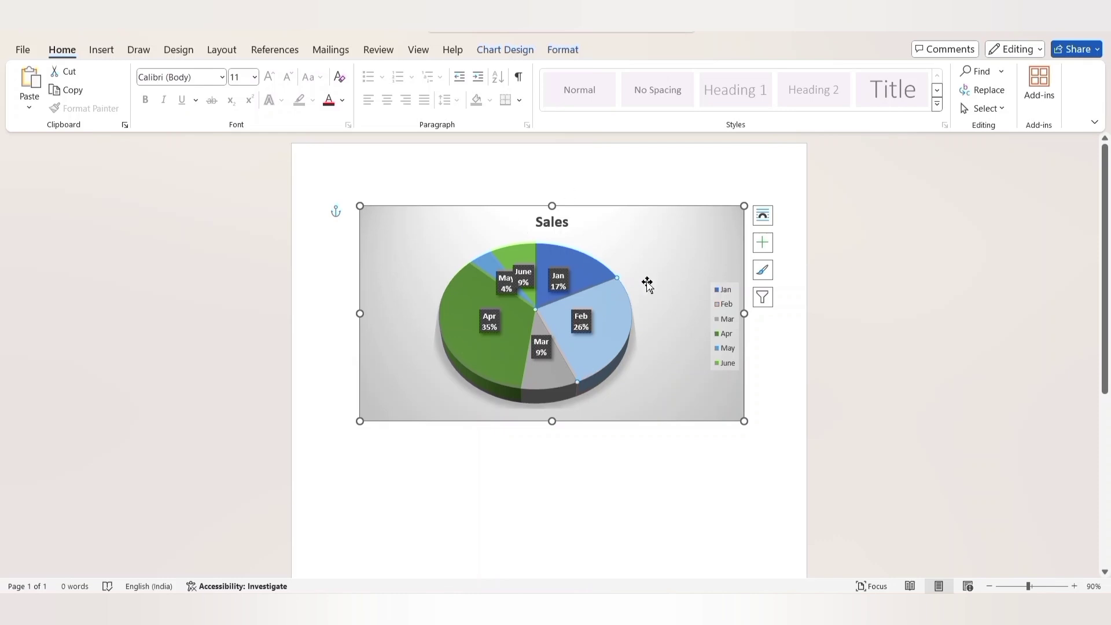
click(668, 284)
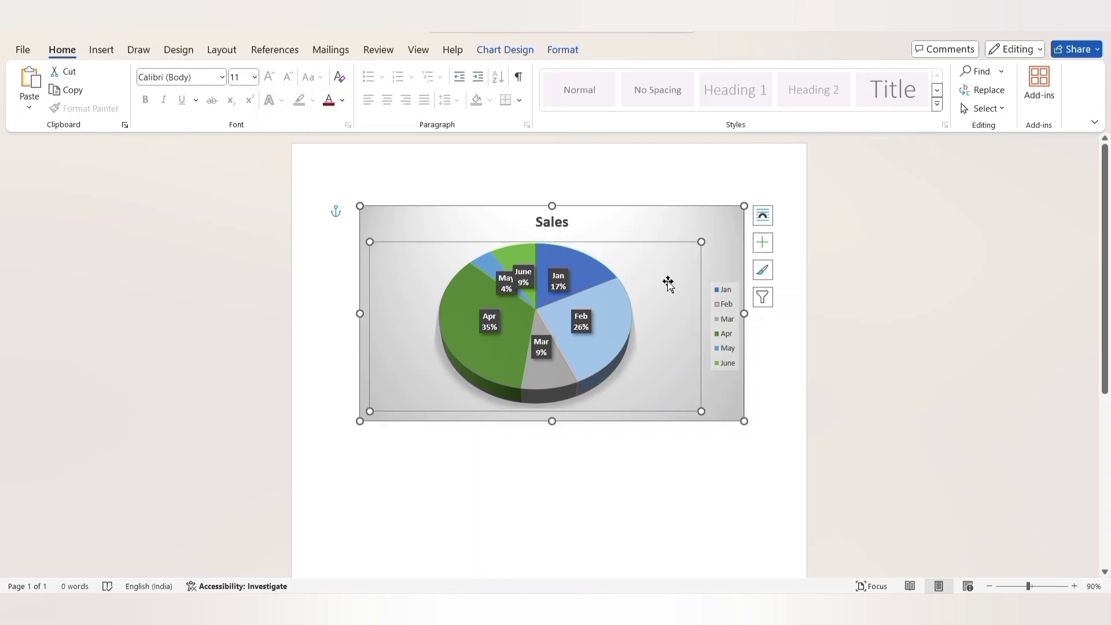
click(762, 303)
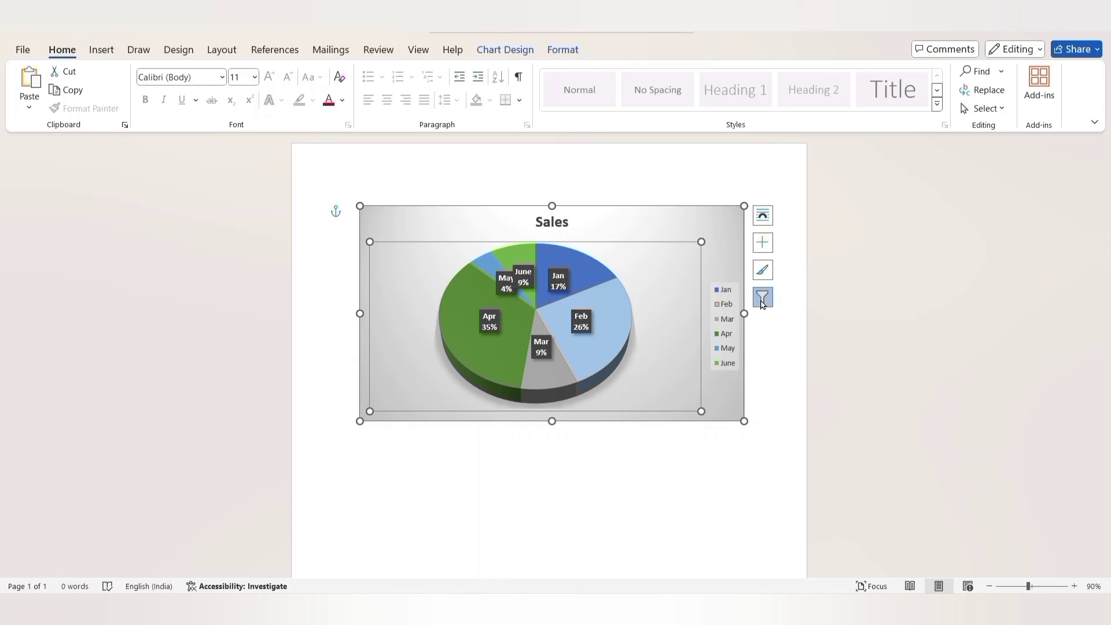